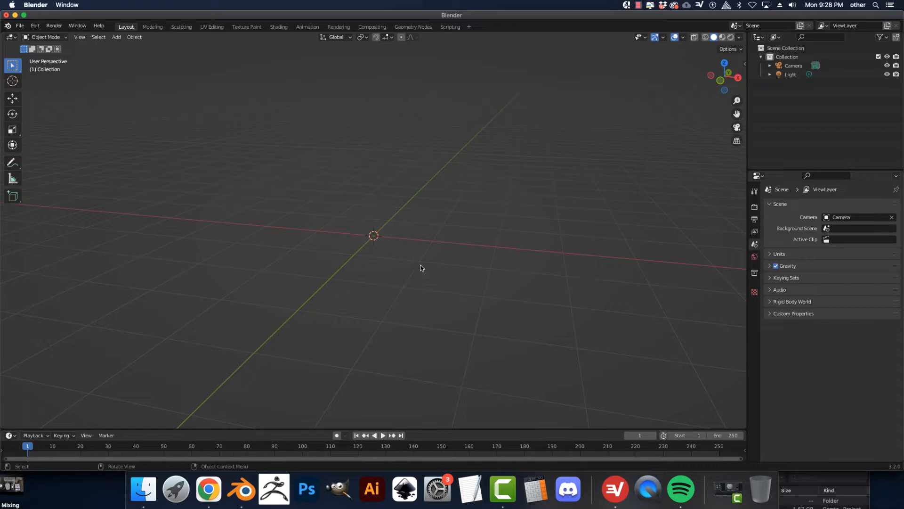
Add a mesh plane to the scene and view it from above
{"action": "left_click", "coordinate": [114, 39]}
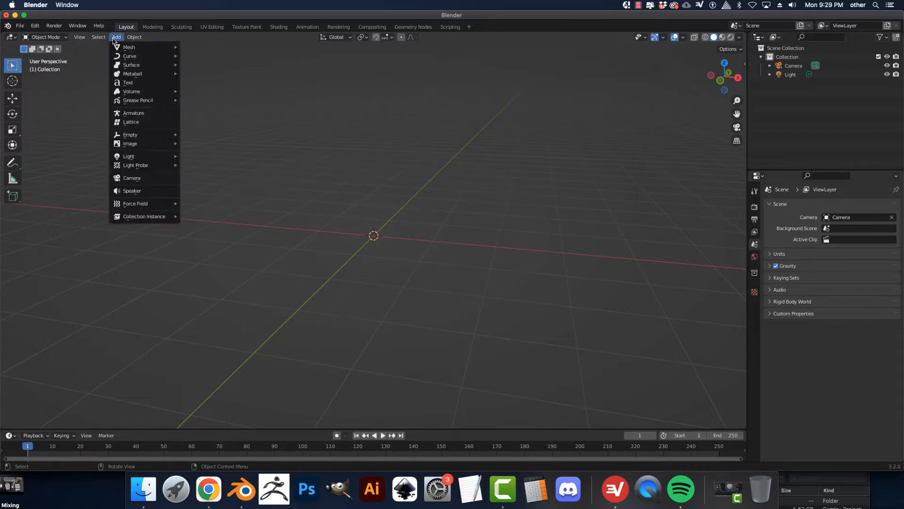
{"action": "mouse_move", "coordinate": [116, 44]}
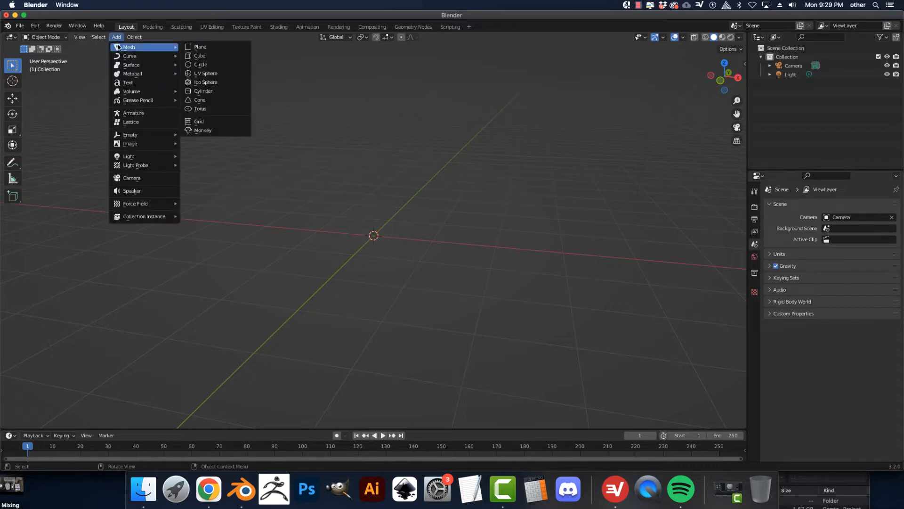
{"action": "left_click", "coordinate": [219, 49]}
{"action": "middle_click_drag", "start_coordinate": [232, 92], "coordinate": [281, 240]}
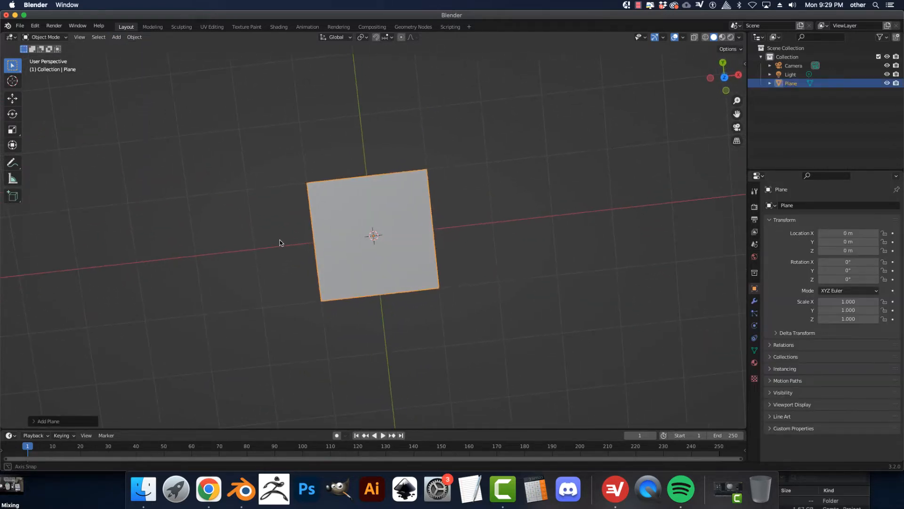
Add a Multiresolution modifier to the plane and subdivide it repeatedly with the Linear method up to level 11
{"action": "left_click", "coordinate": [755, 301]}
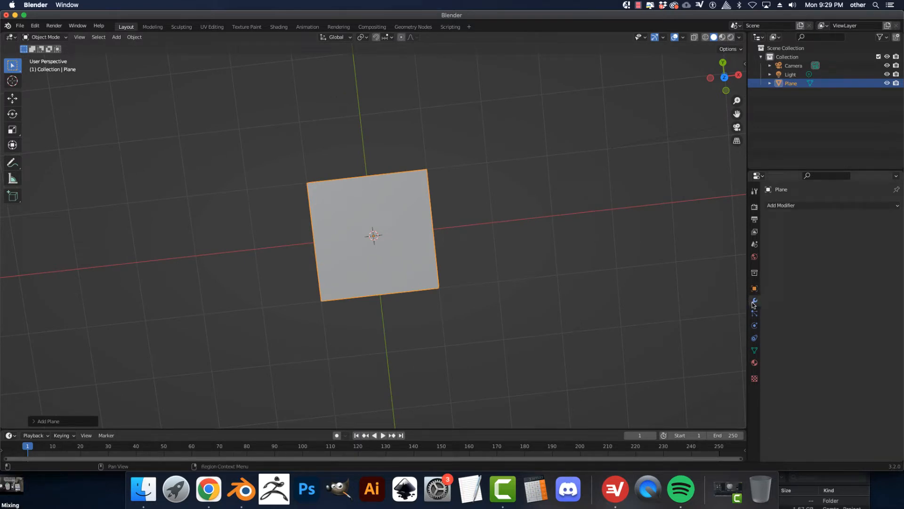
{"action": "left_click", "coordinate": [786, 206]}
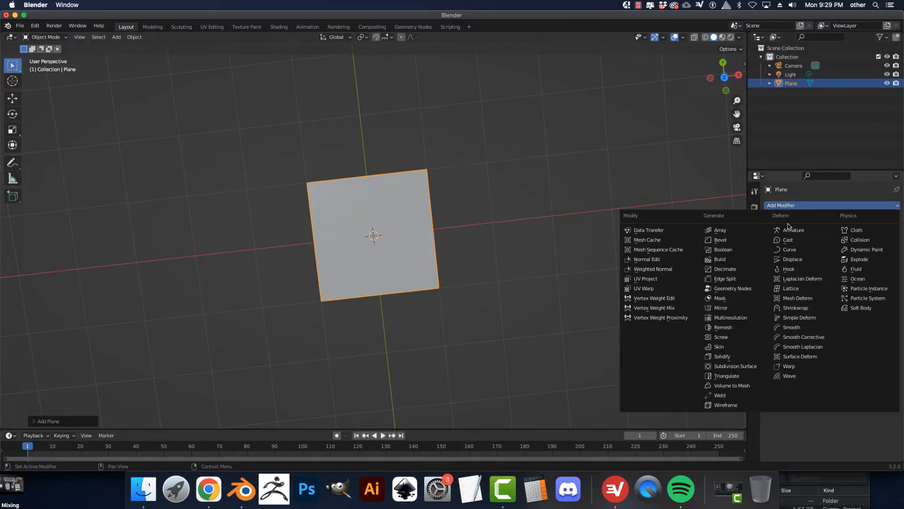
{"action": "left_click", "coordinate": [732, 321]}
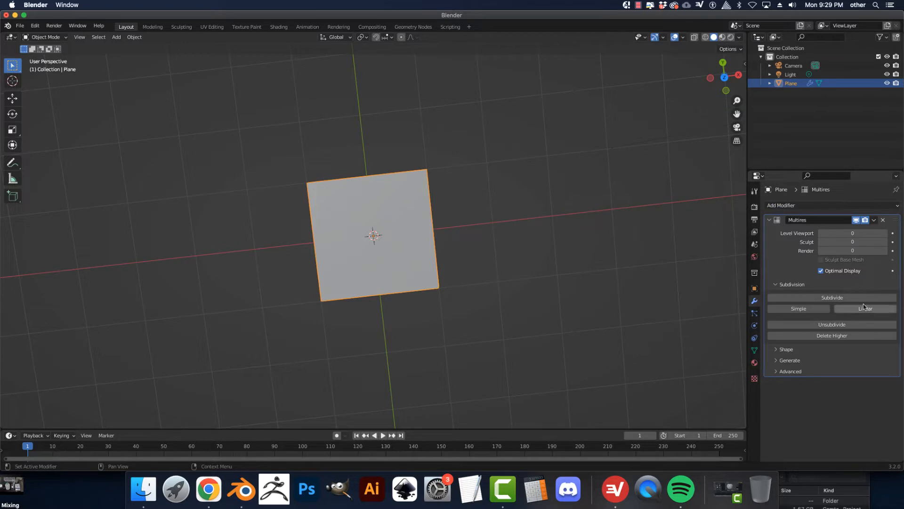
{"action": "left_click", "coordinate": [862, 309]}
{"action": "left_click", "coordinate": [863, 310]}
{"action": "left_click", "coordinate": [862, 310]}
{"action": "left_click", "coordinate": [862, 310]}
{"action": "left_click", "coordinate": [863, 309]}
{"action": "left_click", "coordinate": [862, 311]}
Lower the Multires viewport, sculpt and render levels to 10 and apply the modifier
{"action": "left_click", "coordinate": [873, 221]}
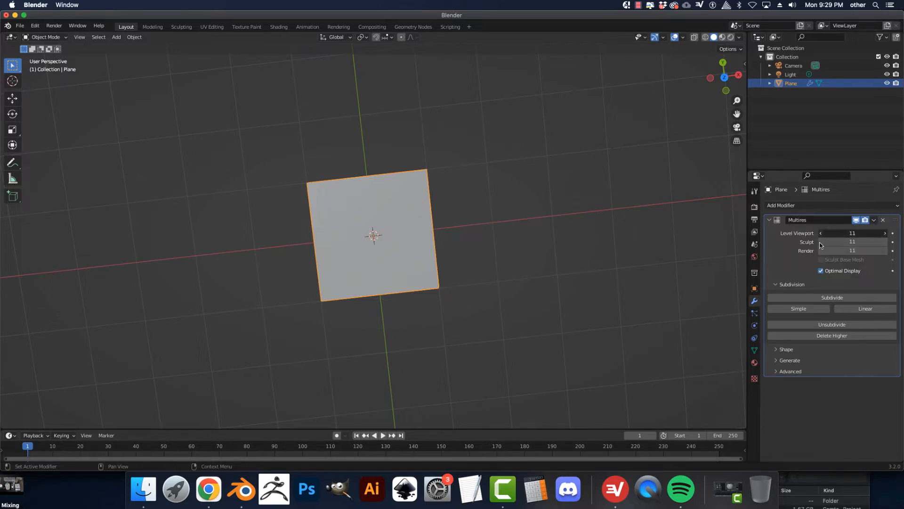
{"action": "left_click", "coordinate": [820, 233]}
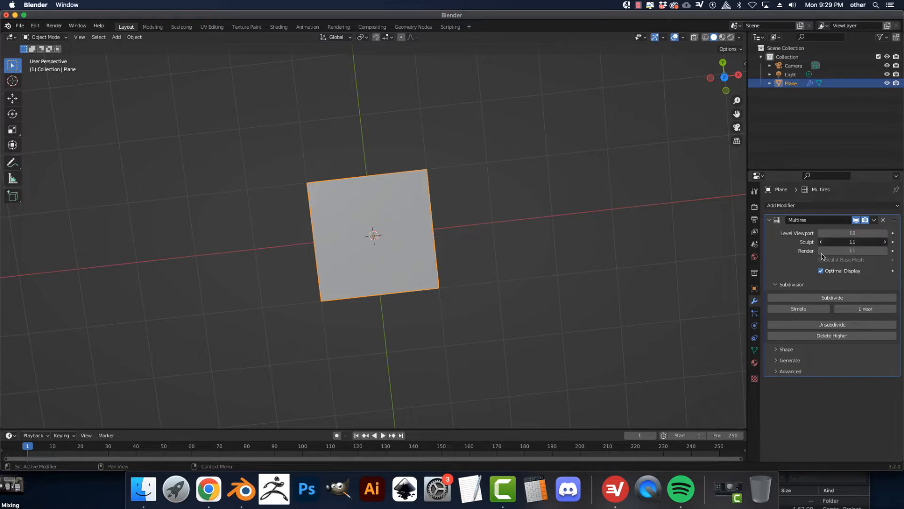
{"action": "left_click", "coordinate": [820, 252]}
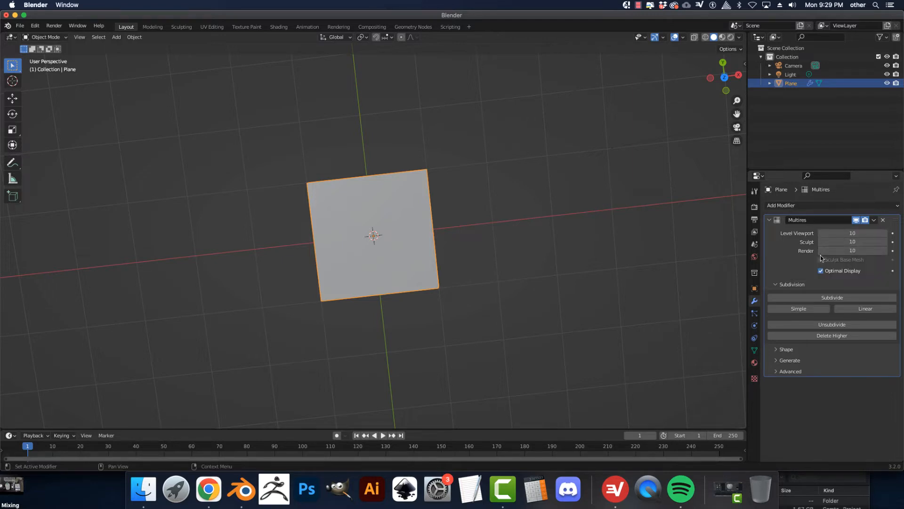
{"action": "left_click", "coordinate": [874, 220]}
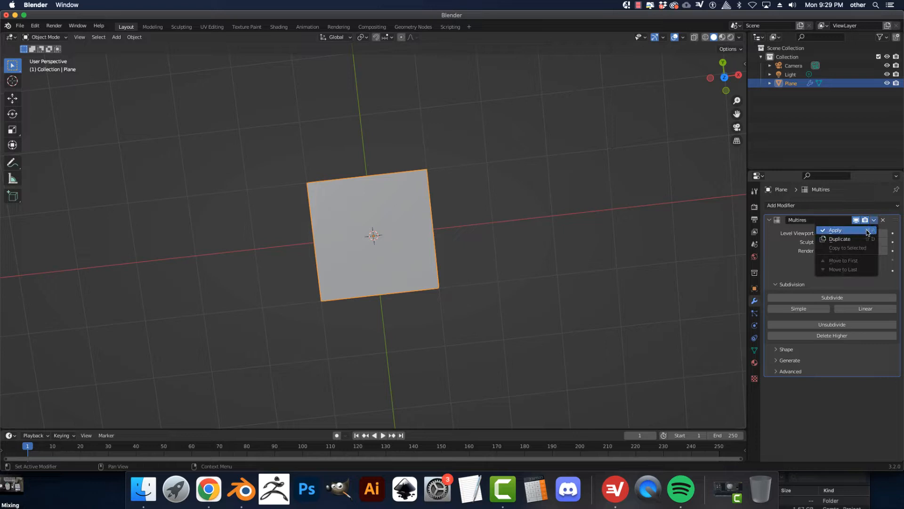
{"action": "left_click", "coordinate": [843, 233]}
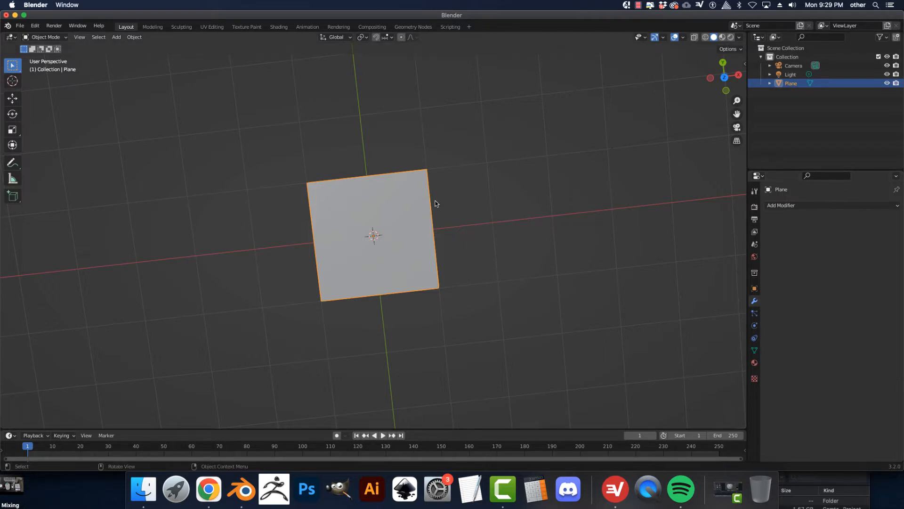
{"action": "scroll", "coordinate": [435, 203], "scroll_direction": "up", "scroll_amount": 5}
{"action": "middle_click_drag", "start_coordinate": [487, 224], "coordinate": [535, 188]}
{"action": "scroll", "coordinate": [518, 182], "scroll_direction": "down", "scroll_amount": 5}
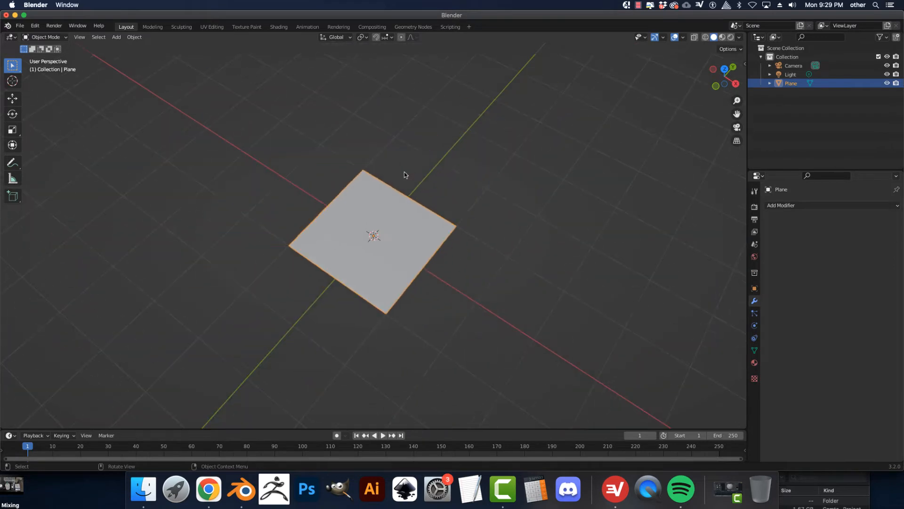
{"action": "middle_click_drag", "start_coordinate": [403, 176], "coordinate": [426, 184]}
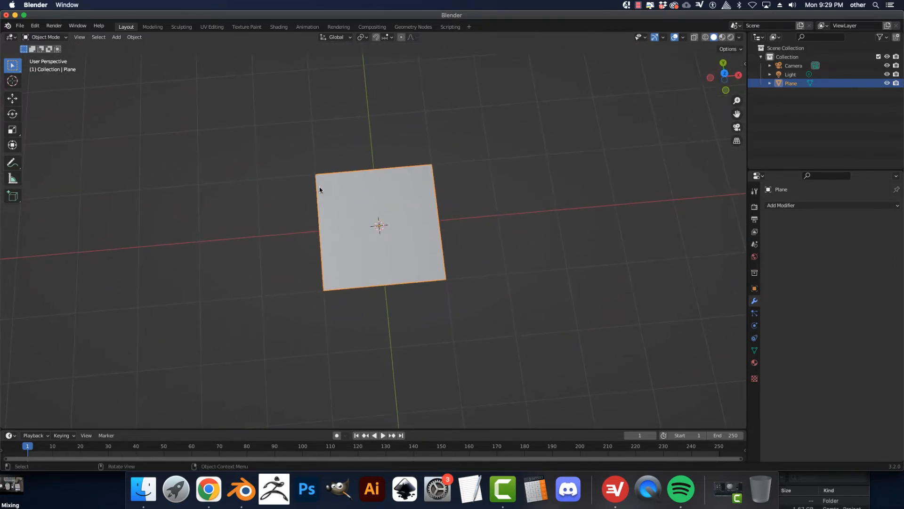
{"action": "left_click", "coordinate": [10, 130]}
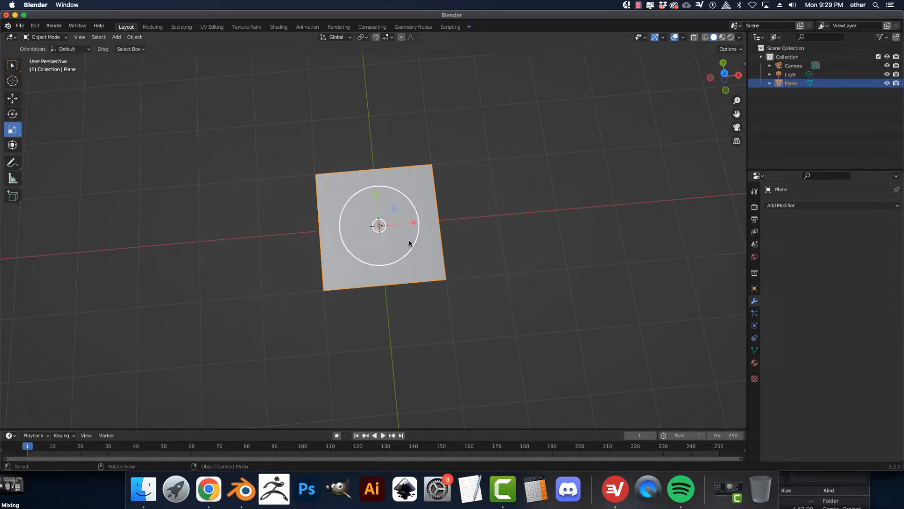
{"action": "scroll", "coordinate": [396, 224], "scroll_direction": "up", "scroll_amount": 2}
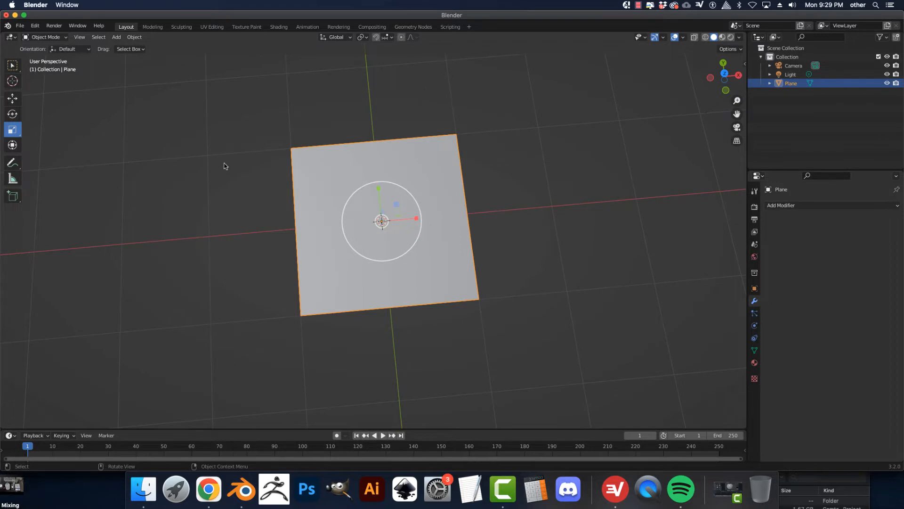
Switch the plane to Sculpt Mode and reduce the Draw brush radius to 38 px
{"action": "left_click", "coordinate": [36, 37]}
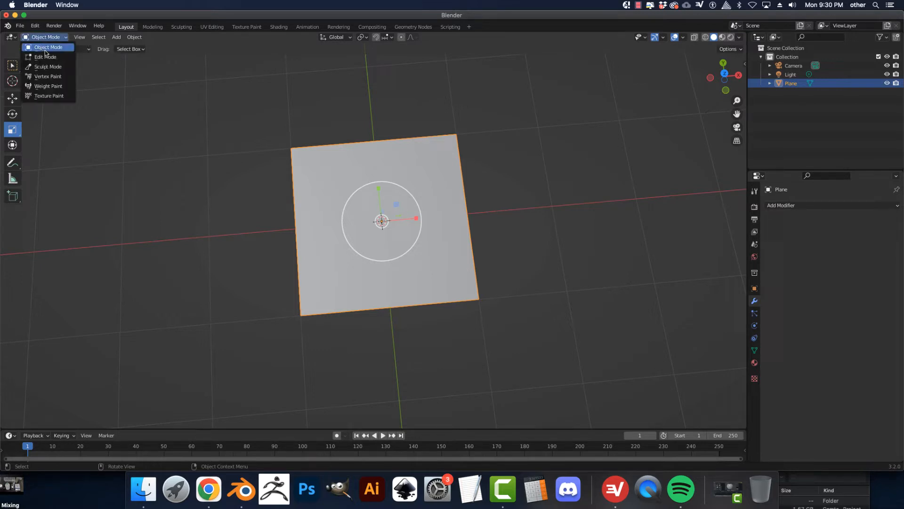
{"action": "key", "text": "Return"}
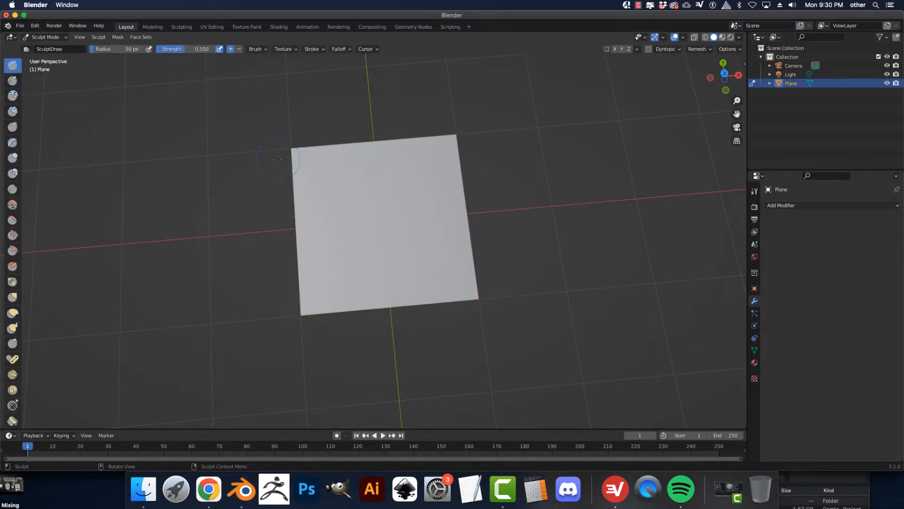
{"action": "scroll", "coordinate": [300, 158], "scroll_direction": "up", "scroll_amount": 4}
{"action": "scroll", "coordinate": [299, 156], "scroll_direction": "down", "scroll_amount": 2}
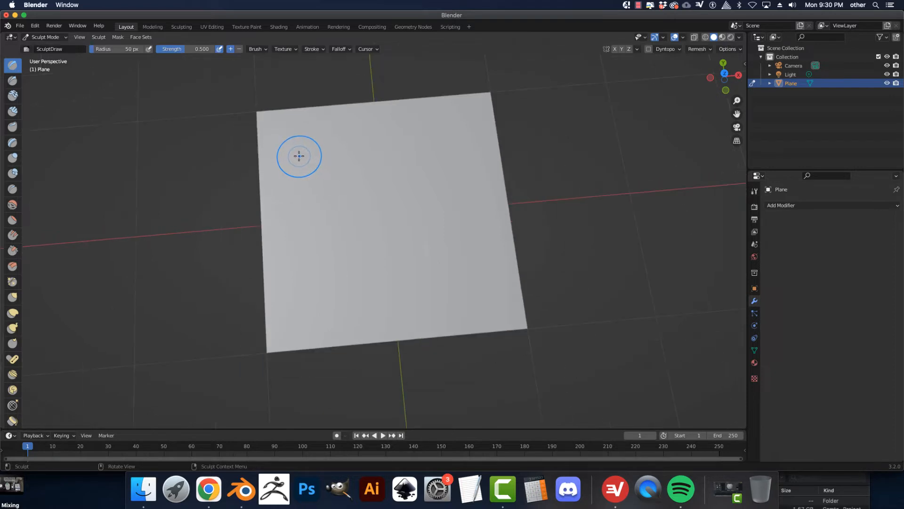
{"action": "mouse_move", "coordinate": [341, 154]}
{"action": "middle_mouse_down", "text": "shift"}
{"action": "mouse_move", "coordinate": [354, 204]}
{"action": "mouse_move", "coordinate": [347, 220]}
{"action": "mouse_move", "coordinate": [340, 215]}
{"action": "middle_mouse_up", "text": "shift"}
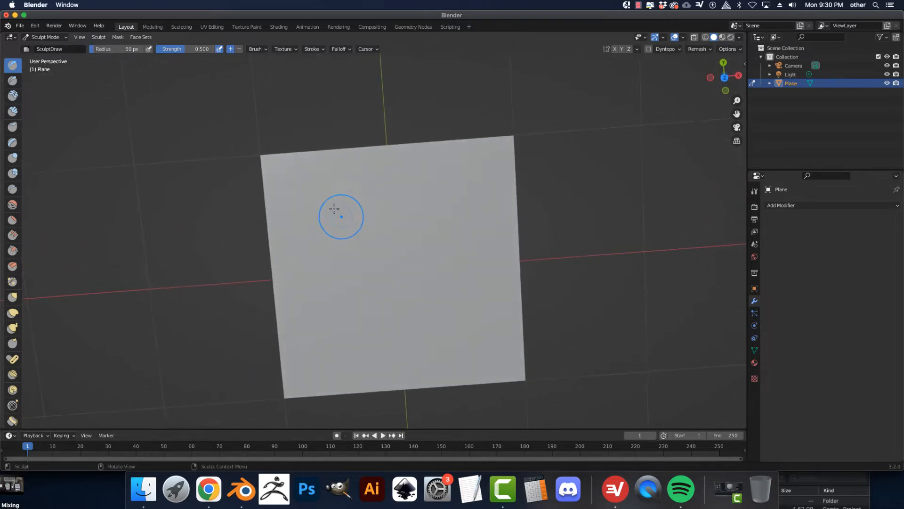
{"action": "scroll", "coordinate": [305, 186], "scroll_direction": "up", "scroll_amount": 3}
{"action": "mouse_move", "coordinate": [339, 180]}
{"action": "middle_mouse_down"}
{"action": "mouse_move", "coordinate": [405, 264]}
{"action": "mouse_move", "coordinate": [354, 245]}
{"action": "mouse_move", "coordinate": [402, 246]}
{"action": "mouse_move", "coordinate": [352, 215]}
{"action": "middle_mouse_up"}
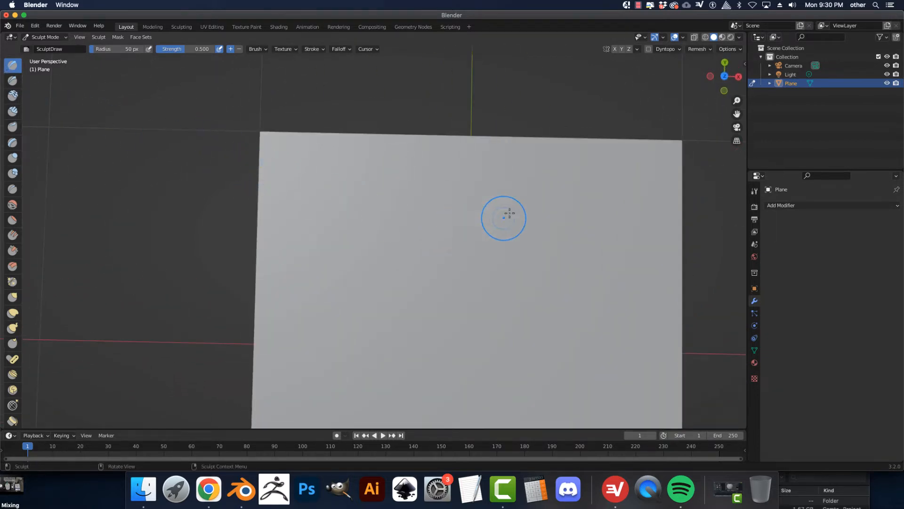
{"action": "key", "text": "f"}
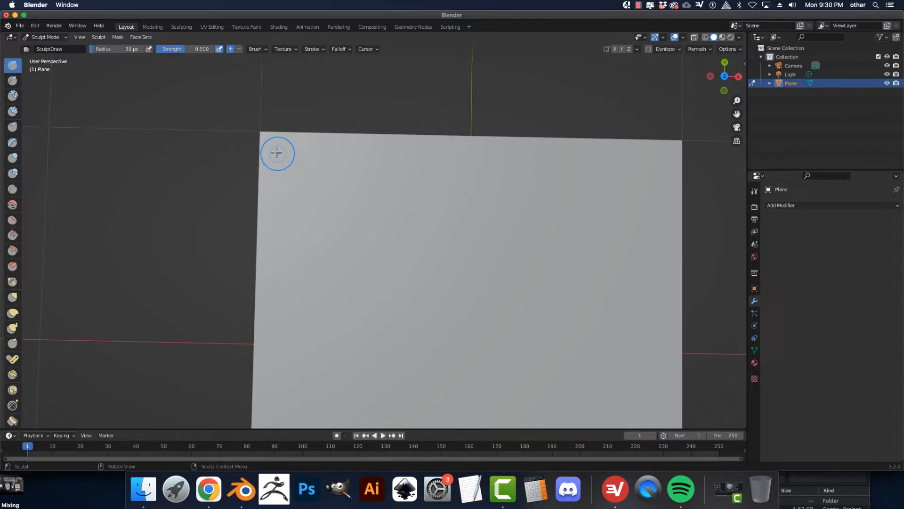
Sculpt closely packed rounded bumps spreading from the plane's upper-left corner with the Draw brush, using radii of 42 px and 37 px
{"action": "mouse_move", "coordinate": [280, 151]}
{"action": "left_mouse_down"}
{"action": "mouse_move", "coordinate": [300, 154]}
{"action": "mouse_move", "coordinate": [320, 182]}
{"action": "mouse_move", "coordinate": [282, 181]}
{"action": "mouse_move", "coordinate": [300, 155]}
{"action": "left_mouse_up"}
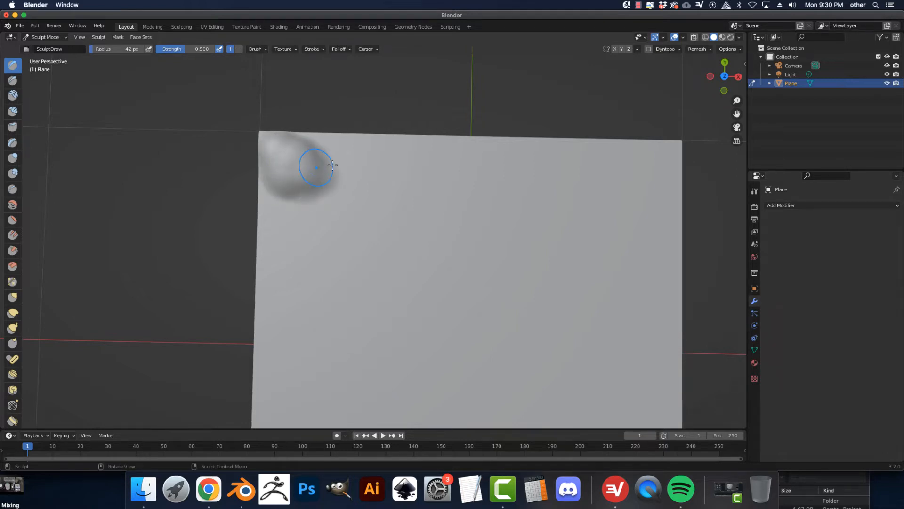
{"action": "key", "text": "bracketleft"}
{"action": "mouse_move", "coordinate": [355, 157]}
{"action": "left_mouse_down"}
{"action": "mouse_move", "coordinate": [347, 155]}
{"action": "mouse_move", "coordinate": [354, 151]}
{"action": "left_mouse_up"}
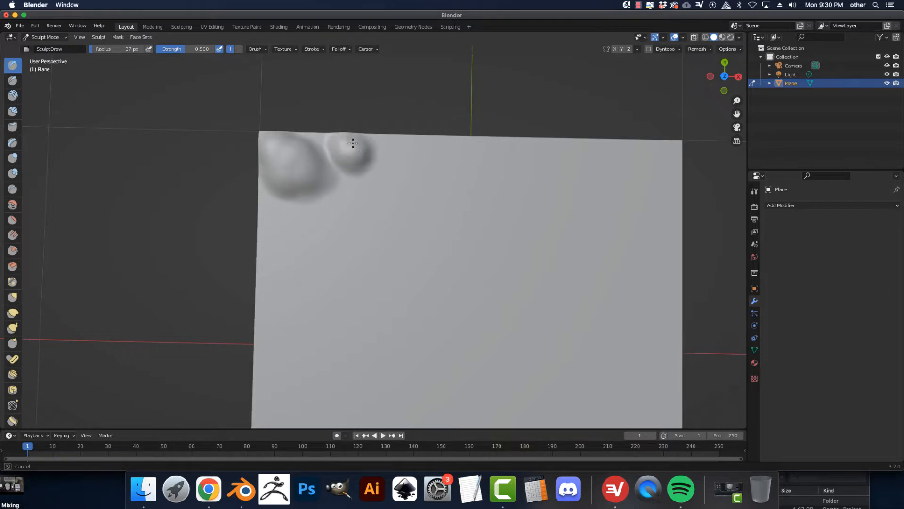
{"action": "left_click_drag", "start_coordinate": [351, 185], "coordinate": [344, 193]}
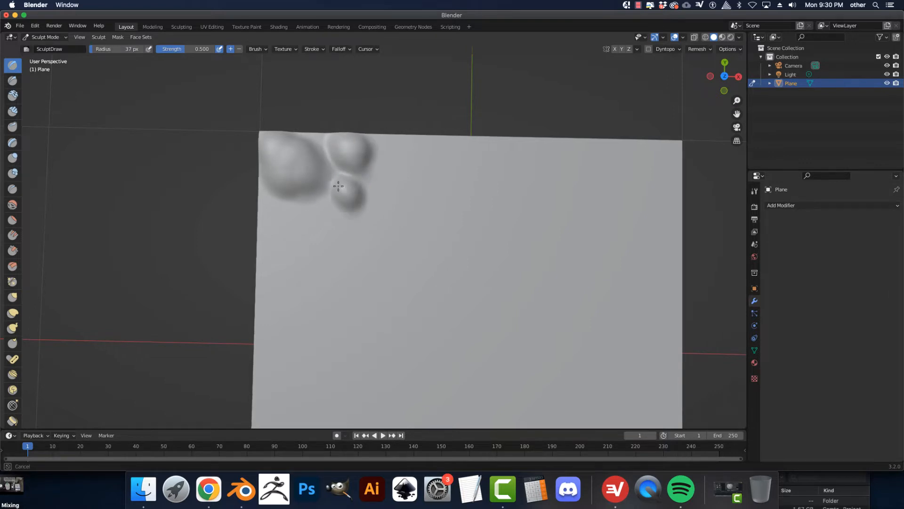
{"action": "mouse_move", "coordinate": [314, 221]}
{"action": "left_mouse_down"}
{"action": "mouse_move", "coordinate": [324, 220]}
{"action": "mouse_move", "coordinate": [313, 219]}
{"action": "left_mouse_up"}
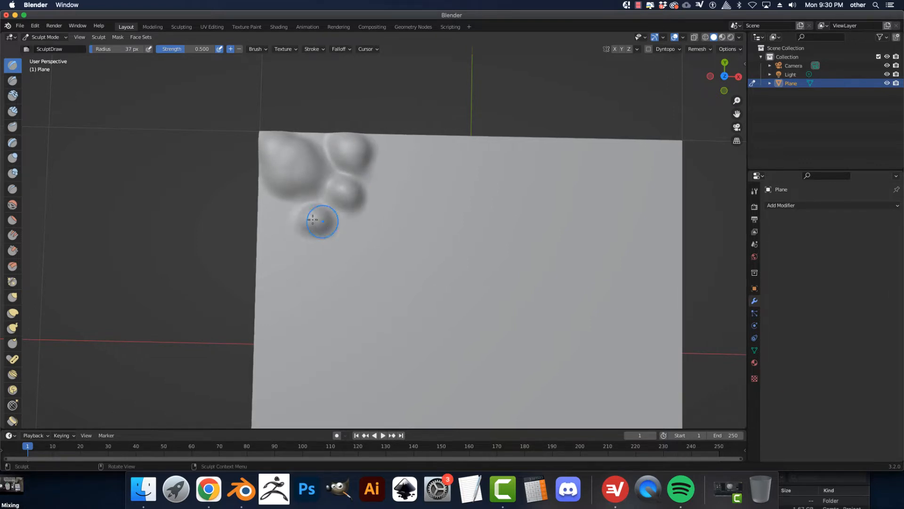
{"action": "mouse_move", "coordinate": [273, 240]}
{"action": "left_mouse_down"}
{"action": "mouse_move", "coordinate": [282, 253]}
{"action": "mouse_move", "coordinate": [266, 218]}
{"action": "mouse_move", "coordinate": [269, 247]}
{"action": "mouse_move", "coordinate": [262, 214]}
{"action": "mouse_move", "coordinate": [297, 264]}
{"action": "mouse_move", "coordinate": [288, 278]}
{"action": "mouse_move", "coordinate": [264, 259]}
{"action": "left_mouse_up"}
{"action": "mouse_move", "coordinate": [347, 256]}
{"action": "left_mouse_down"}
{"action": "mouse_move", "coordinate": [357, 245]}
{"action": "mouse_move", "coordinate": [352, 232]}
{"action": "mouse_move", "coordinate": [364, 245]}
{"action": "mouse_move", "coordinate": [384, 241]}
{"action": "mouse_move", "coordinate": [395, 257]}
{"action": "mouse_move", "coordinate": [372, 265]}
{"action": "mouse_move", "coordinate": [327, 248]}
{"action": "mouse_move", "coordinate": [358, 294]}
{"action": "mouse_move", "coordinate": [337, 309]}
{"action": "mouse_move", "coordinate": [319, 303]}
{"action": "mouse_move", "coordinate": [328, 277]}
{"action": "mouse_move", "coordinate": [362, 299]}
{"action": "mouse_move", "coordinate": [353, 275]}
{"action": "left_mouse_up"}
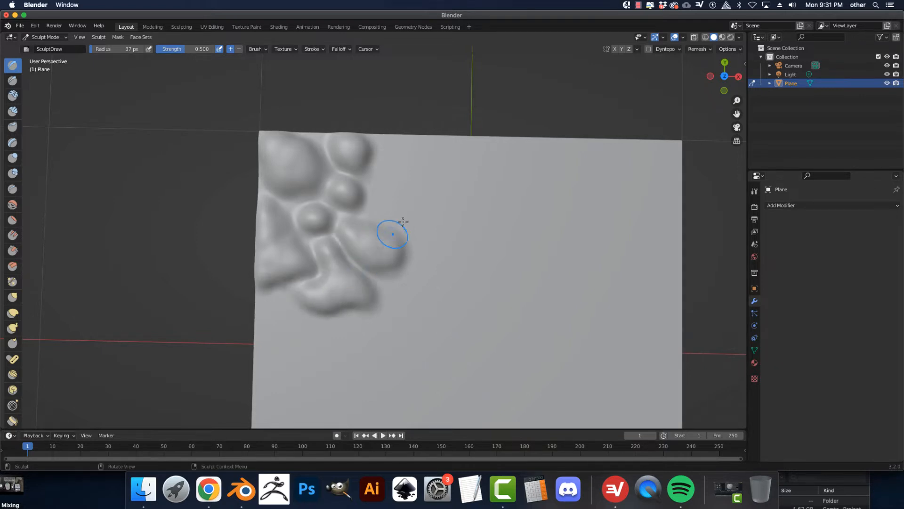
{"action": "mouse_move", "coordinate": [403, 222]}
{"action": "left_mouse_down"}
{"action": "mouse_move", "coordinate": [406, 206]}
{"action": "mouse_move", "coordinate": [379, 202]}
{"action": "mouse_move", "coordinate": [397, 208]}
{"action": "mouse_move", "coordinate": [386, 165]}
{"action": "mouse_move", "coordinate": [405, 173]}
{"action": "mouse_move", "coordinate": [401, 152]}
{"action": "mouse_move", "coordinate": [382, 144]}
{"action": "mouse_move", "coordinate": [398, 178]}
{"action": "mouse_move", "coordinate": [444, 169]}
{"action": "mouse_move", "coordinate": [440, 151]}
{"action": "mouse_move", "coordinate": [423, 142]}
{"action": "mouse_move", "coordinate": [467, 204]}
{"action": "mouse_move", "coordinate": [438, 210]}
{"action": "mouse_move", "coordinate": [470, 202]}
{"action": "mouse_move", "coordinate": [462, 216]}
{"action": "mouse_move", "coordinate": [475, 226]}
{"action": "mouse_move", "coordinate": [447, 203]}
{"action": "mouse_move", "coordinate": [424, 207]}
{"action": "mouse_move", "coordinate": [438, 242]}
{"action": "mouse_move", "coordinate": [414, 247]}
{"action": "mouse_move", "coordinate": [442, 264]}
{"action": "mouse_move", "coordinate": [432, 257]}
{"action": "mouse_move", "coordinate": [499, 250]}
{"action": "mouse_move", "coordinate": [482, 264]}
{"action": "mouse_move", "coordinate": [511, 262]}
{"action": "mouse_move", "coordinate": [529, 218]}
{"action": "mouse_move", "coordinate": [502, 216]}
{"action": "mouse_move", "coordinate": [509, 219]}
{"action": "left_mouse_up"}
{"action": "mouse_move", "coordinate": [441, 293]}
{"action": "left_mouse_down"}
{"action": "mouse_move", "coordinate": [408, 325]}
{"action": "mouse_move", "coordinate": [406, 316]}
{"action": "left_mouse_up"}
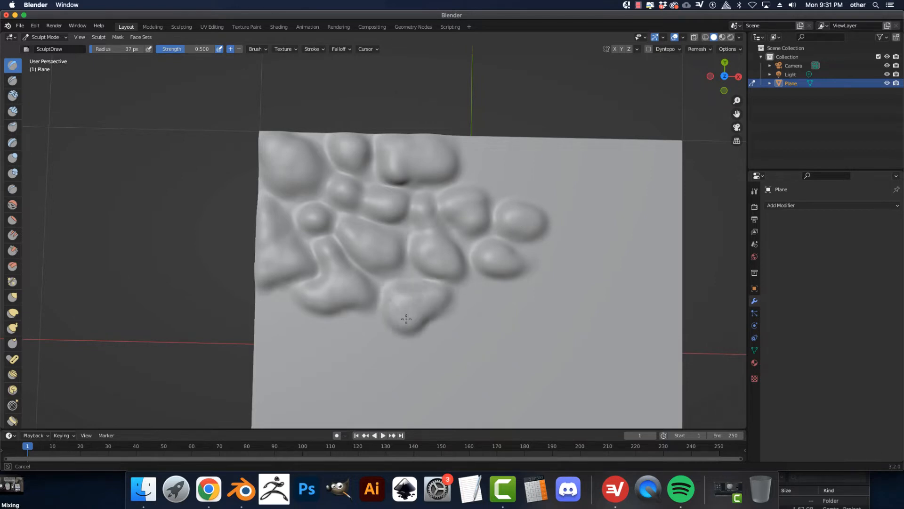
{"action": "mouse_move", "coordinate": [351, 348]}
{"action": "left_mouse_down"}
{"action": "mouse_move", "coordinate": [373, 345]}
{"action": "mouse_move", "coordinate": [341, 325]}
{"action": "mouse_move", "coordinate": [351, 351]}
{"action": "left_mouse_up"}
{"action": "mouse_move", "coordinate": [286, 356]}
{"action": "left_mouse_down"}
{"action": "mouse_move", "coordinate": [295, 344]}
{"action": "mouse_move", "coordinate": [283, 365]}
{"action": "mouse_move", "coordinate": [269, 313]}
{"action": "mouse_move", "coordinate": [288, 346]}
{"action": "mouse_move", "coordinate": [258, 349]}
{"action": "mouse_move", "coordinate": [280, 329]}
{"action": "left_mouse_up"}
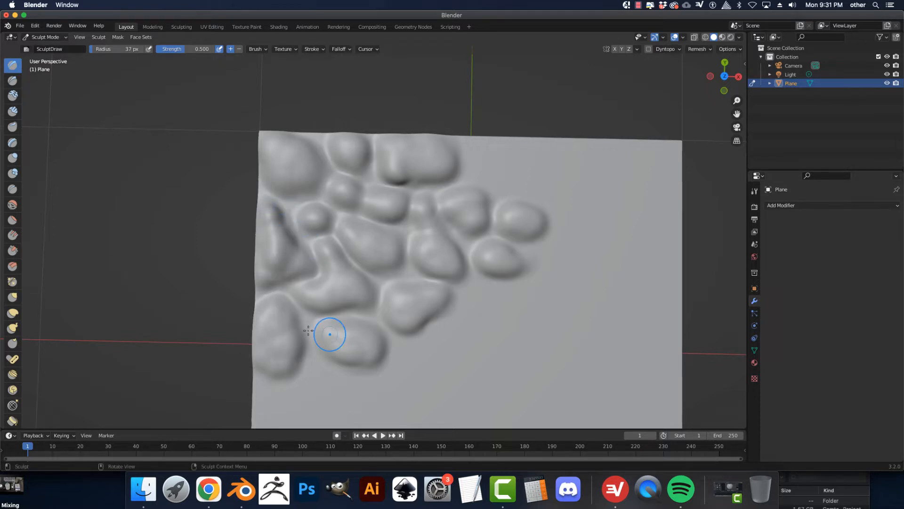
Build up extra height on several of the sculpted bumps with the 37 px Draw brush
{"action": "mouse_move", "coordinate": [323, 333]}
{"action": "middle_mouse_down"}
{"action": "mouse_move", "coordinate": [229, 269]}
{"action": "mouse_move", "coordinate": [279, 262]}
{"action": "mouse_move", "coordinate": [335, 237]}
{"action": "mouse_move", "coordinate": [289, 311]}
{"action": "mouse_move", "coordinate": [417, 290]}
{"action": "mouse_move", "coordinate": [414, 281]}
{"action": "middle_mouse_up"}
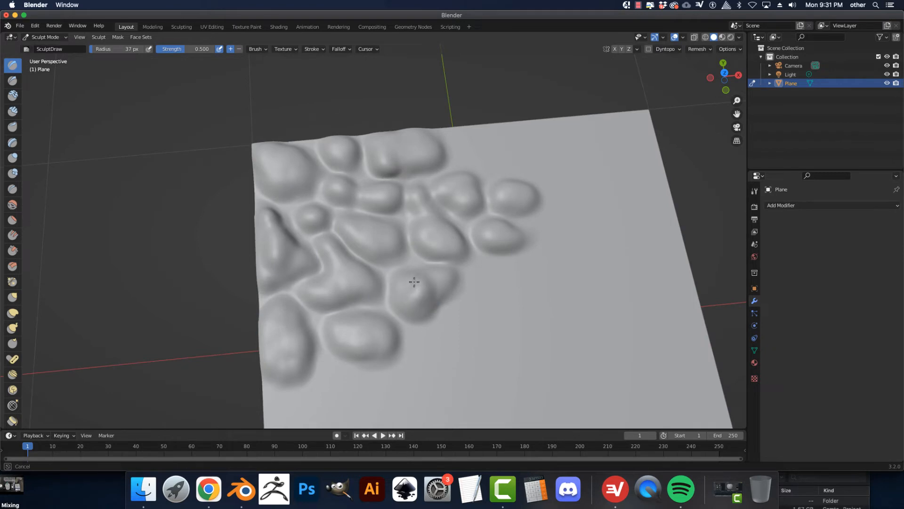
{"action": "left_click_drag", "start_coordinate": [438, 283], "coordinate": [445, 280]}
{"action": "left_click_drag", "start_coordinate": [448, 237], "coordinate": [446, 235]}
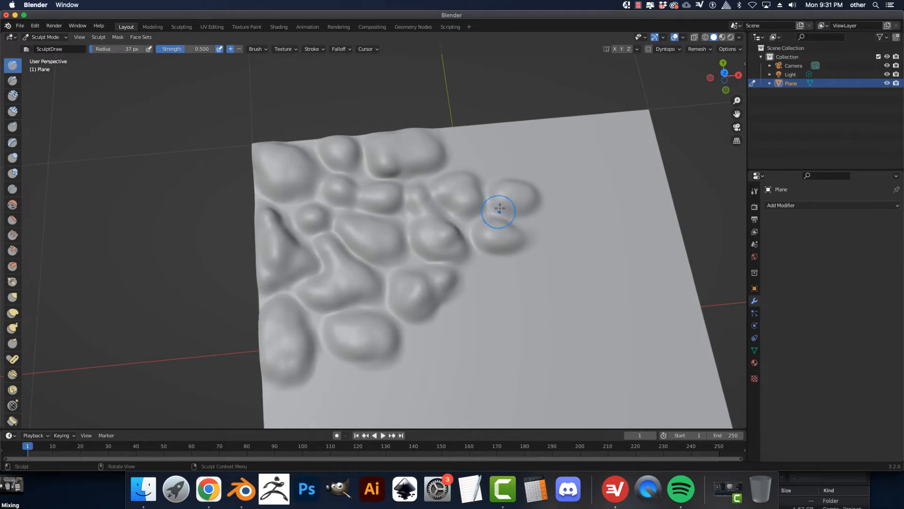
{"action": "left_click_drag", "start_coordinate": [522, 194], "coordinate": [517, 196]}
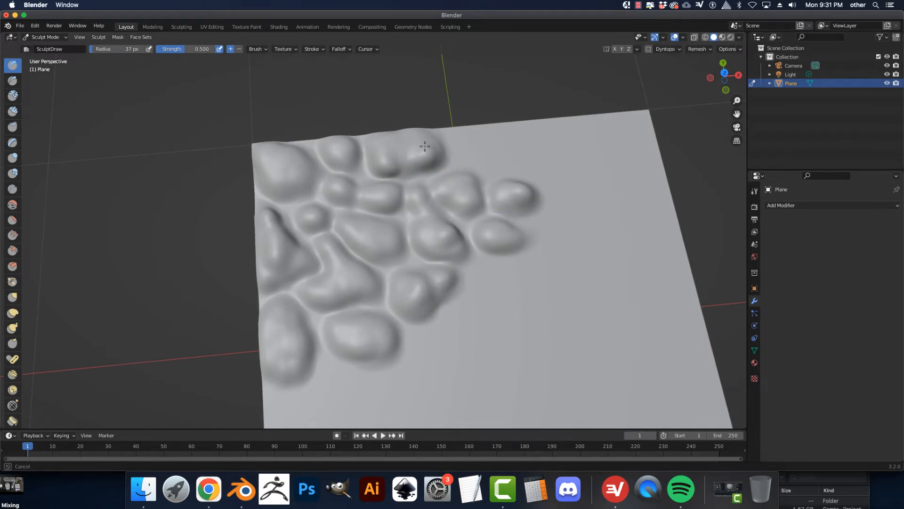
Sharpen the creases between the sculpted bumps with the Pinch/Magnify brush, using radii of 41 px and 36 px
{"action": "mouse_move", "coordinate": [443, 222]}
{"action": "middle_mouse_down"}
{"action": "mouse_move", "coordinate": [411, 171]}
{"action": "mouse_move", "coordinate": [426, 257]}
{"action": "middle_mouse_up"}
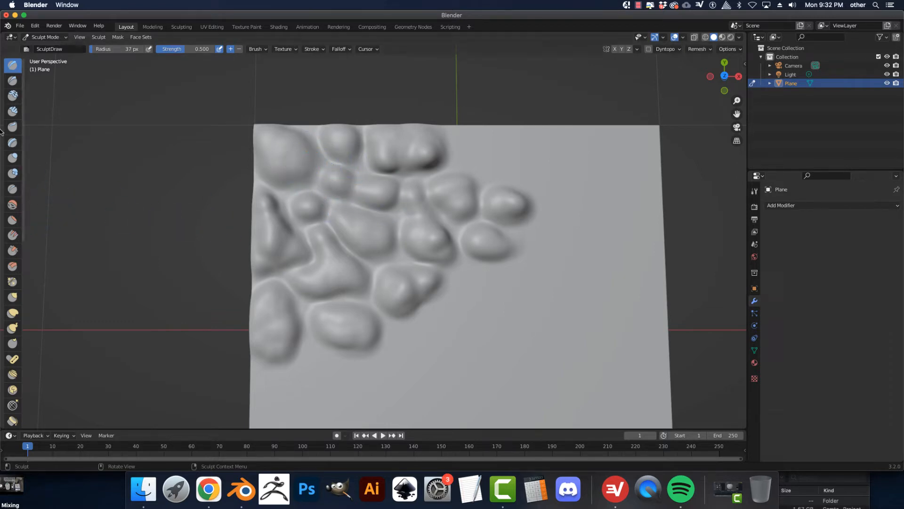
{"action": "left_click", "coordinate": [10, 282]}
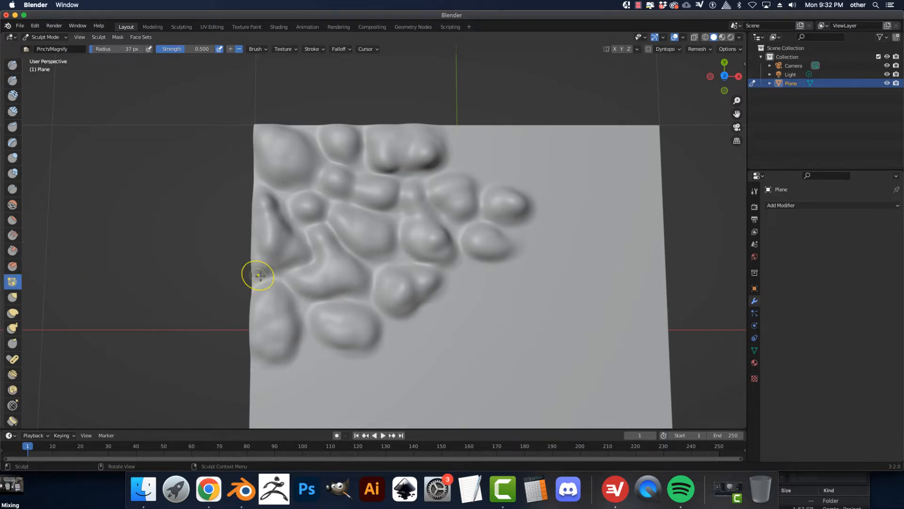
{"action": "mouse_move", "coordinate": [276, 186]}
{"action": "left_mouse_down"}
{"action": "mouse_move", "coordinate": [286, 197]}
{"action": "mouse_move", "coordinate": [321, 163]}
{"action": "left_mouse_up"}
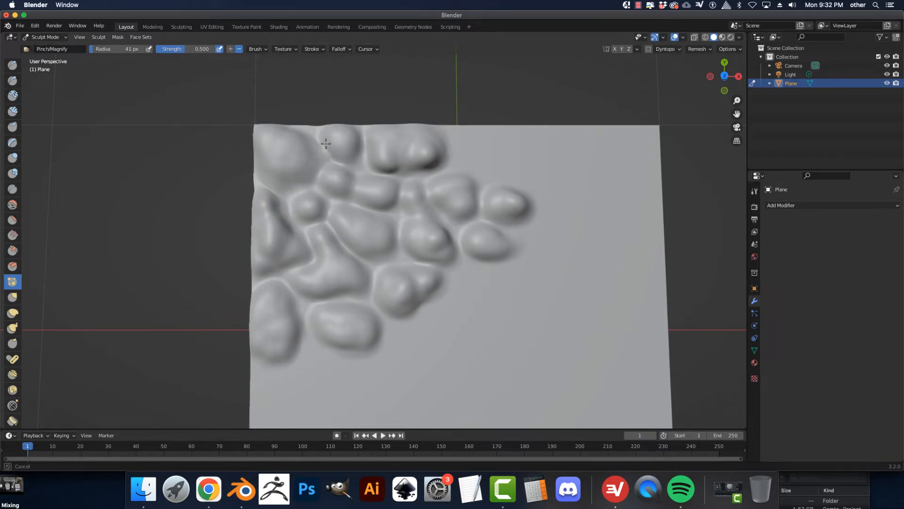
{"action": "left_click_drag", "start_coordinate": [326, 143], "coordinate": [357, 166]}
{"action": "key", "text": "bracketleft"}
{"action": "left_click_drag", "start_coordinate": [366, 154], "coordinate": [365, 142]}
{"action": "left_click_drag", "start_coordinate": [403, 172], "coordinate": [401, 212]}
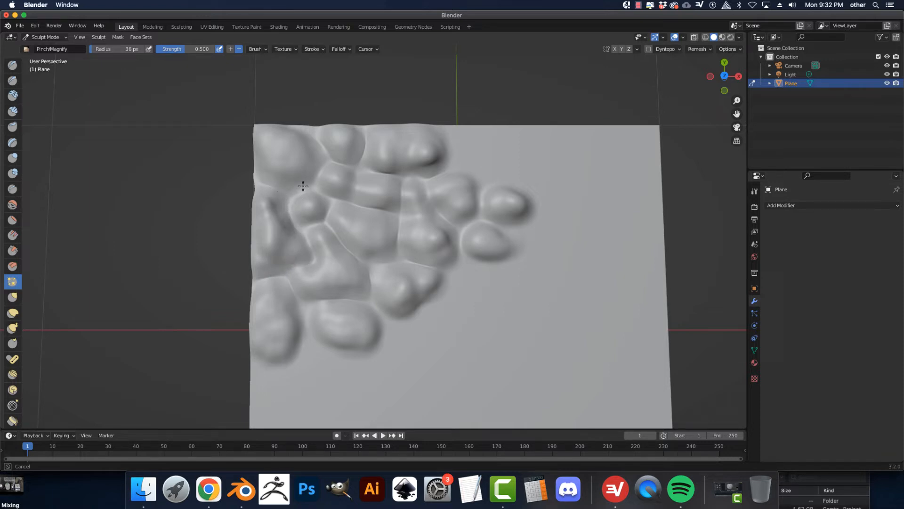
{"action": "left_click_drag", "start_coordinate": [391, 223], "coordinate": [381, 219]}
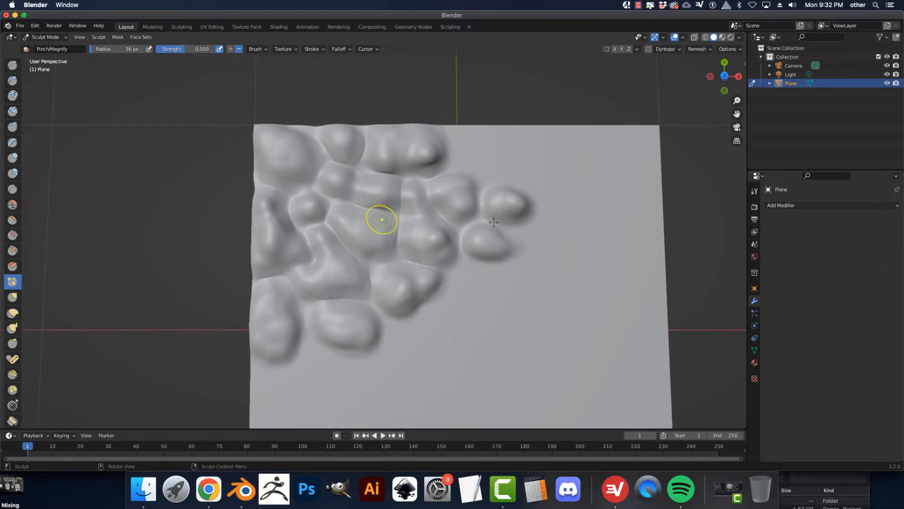
{"action": "left_click_drag", "start_coordinate": [508, 227], "coordinate": [484, 217]}
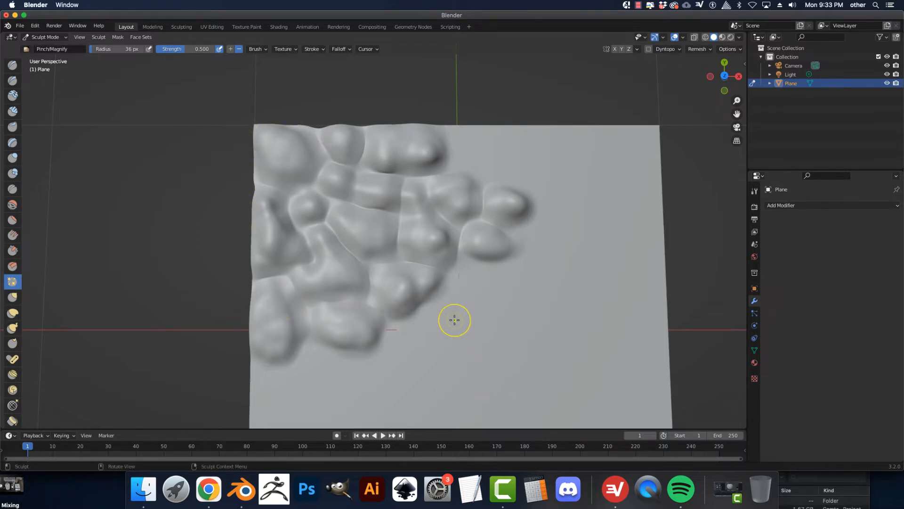
Pinch the gap between the two lowest bumps and the crease beneath the double bump on the plane's far edge at 36 px
{"action": "scroll", "coordinate": [350, 244], "scroll_direction": "up", "scroll_amount": 2}
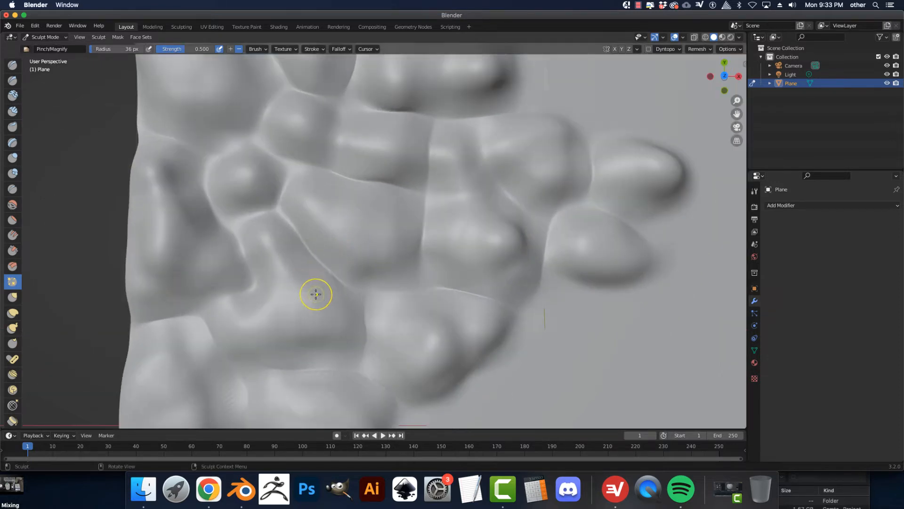
{"action": "scroll", "coordinate": [315, 294], "scroll_direction": "up", "scroll_amount": 1}
{"action": "mouse_move", "coordinate": [313, 337]}
{"action": "middle_mouse_down"}
{"action": "mouse_move", "coordinate": [313, 323]}
{"action": "mouse_move", "coordinate": [292, 333]}
{"action": "middle_mouse_up"}
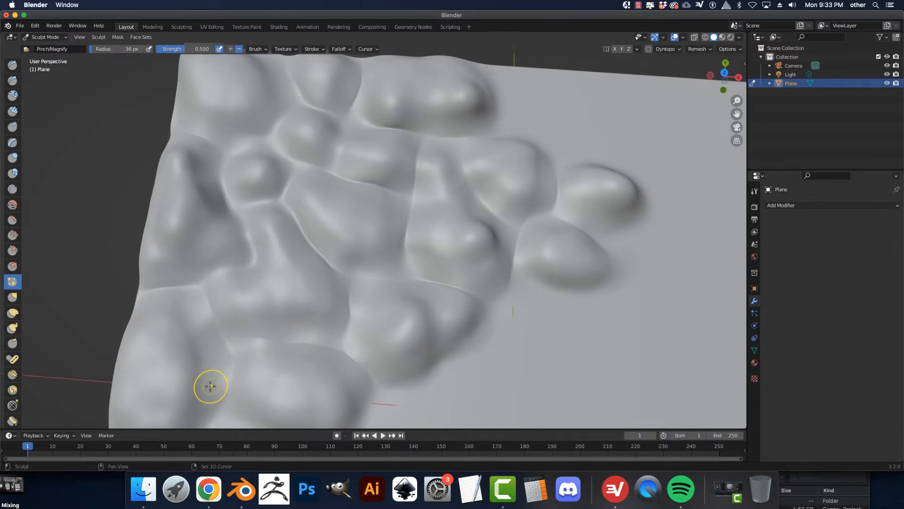
{"action": "left_click_drag", "start_coordinate": [212, 377], "coordinate": [210, 382]}
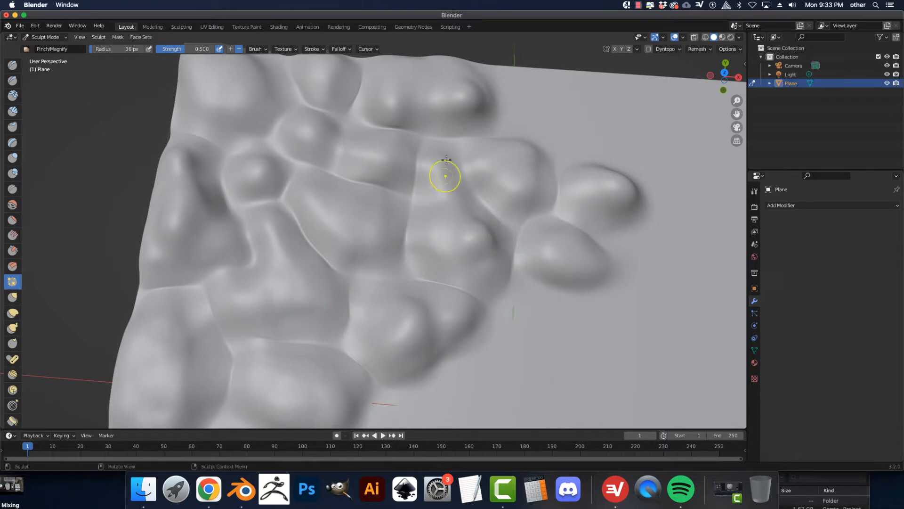
{"action": "mouse_move", "coordinate": [481, 132]}
{"action": "left_mouse_down"}
{"action": "mouse_move", "coordinate": [455, 126]}
{"action": "mouse_move", "coordinate": [422, 142]}
{"action": "left_mouse_up"}
Add a small bump beside the large corner bump with the Draw brush and set its radius to 37 px
{"action": "scroll", "coordinate": [405, 171], "scroll_direction": "down", "scroll_amount": 2}
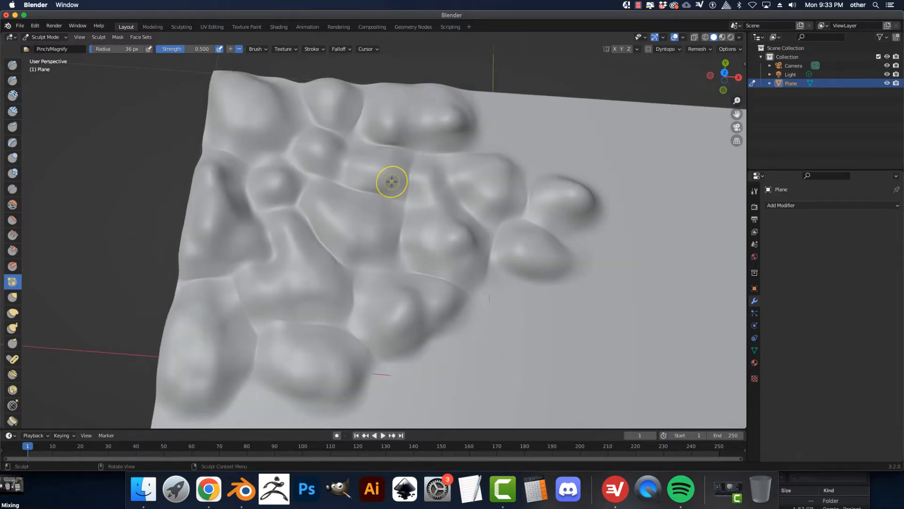
{"action": "mouse_move", "coordinate": [377, 185]}
{"action": "middle_mouse_down"}
{"action": "mouse_move", "coordinate": [339, 178]}
{"action": "mouse_move", "coordinate": [405, 233]}
{"action": "mouse_move", "coordinate": [375, 246]}
{"action": "mouse_move", "coordinate": [398, 292]}
{"action": "middle_mouse_up"}
{"action": "scroll", "coordinate": [397, 238], "scroll_direction": "up", "scroll_amount": 2}
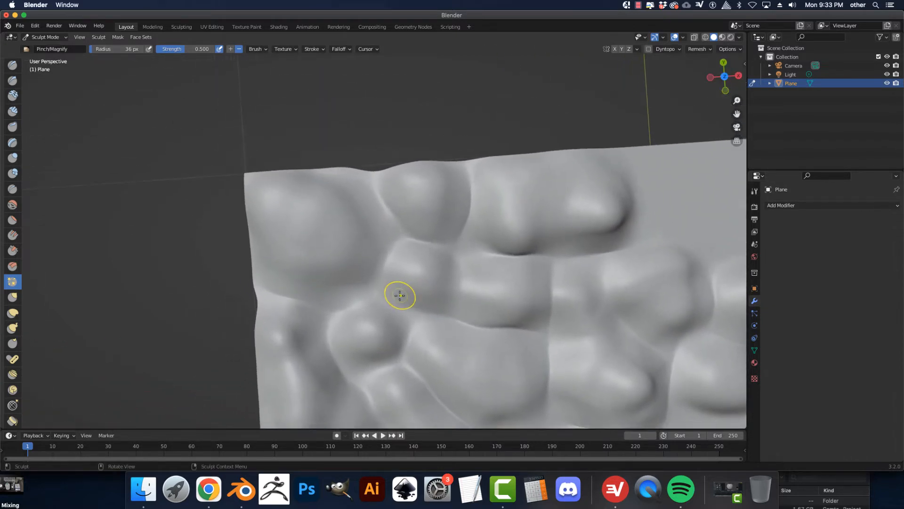
{"action": "scroll", "coordinate": [404, 257], "scroll_direction": "up", "scroll_amount": 2}
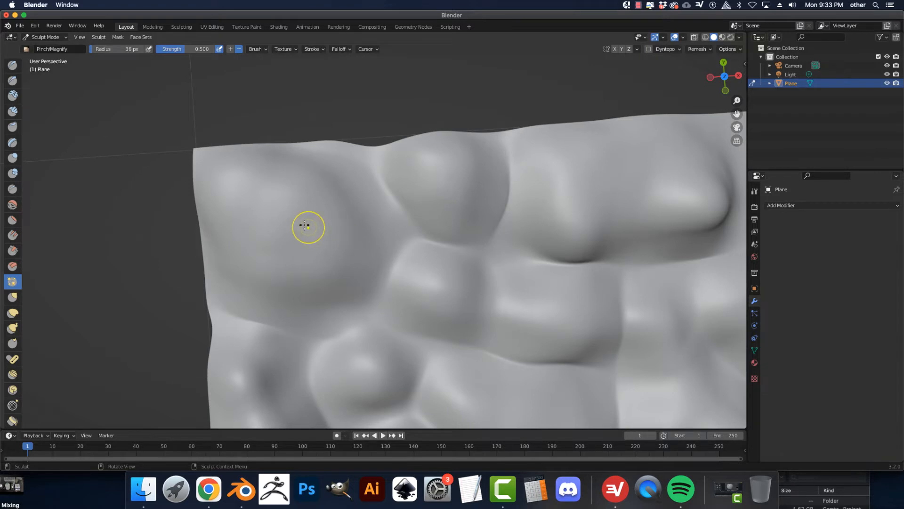
{"action": "left_click", "coordinate": [10, 69]}
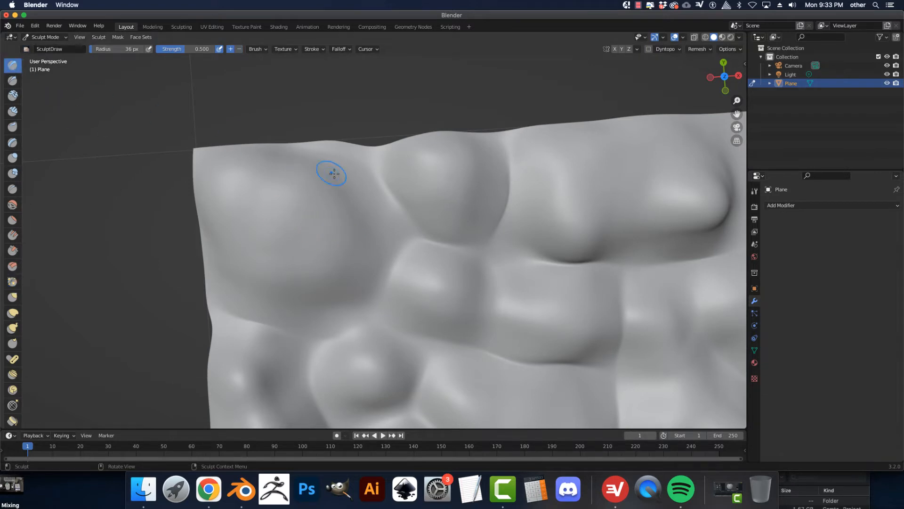
{"action": "scroll", "coordinate": [330, 171], "scroll_direction": "up", "scroll_amount": 1}
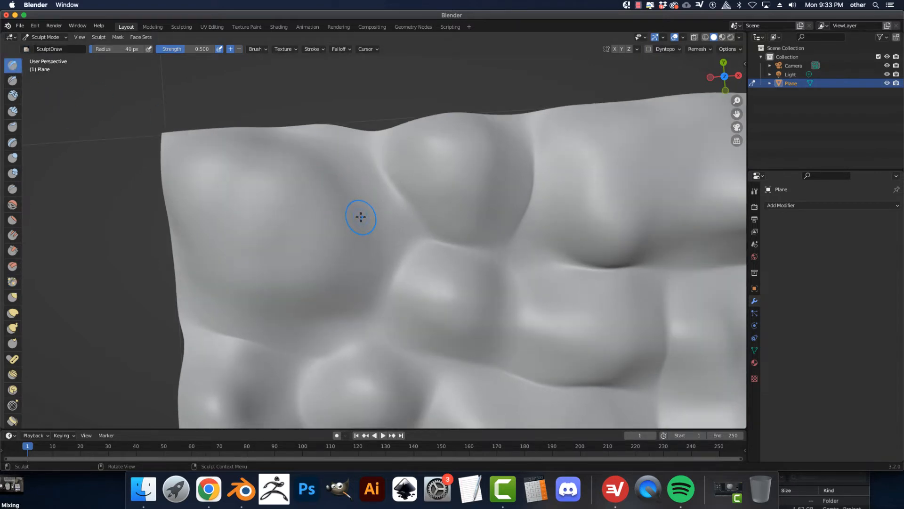
{"action": "key", "text": "bracketright"}
{"action": "key", "text": "bracketright"}
{"action": "key", "text": "bracketright"}
{"action": "key", "text": "bracketleft"}
{"action": "key", "text": "bracketleft"}
{"action": "key", "text": "bracketleft"}
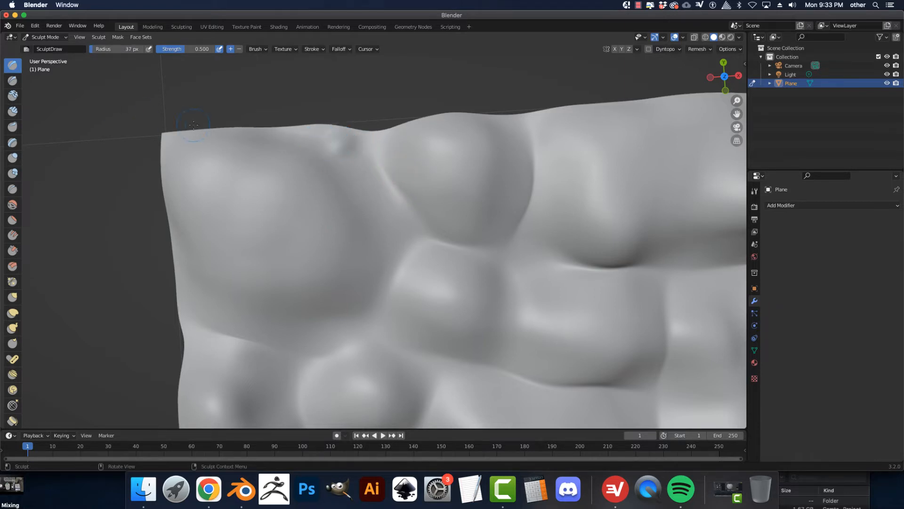
Cover the large corner bump with rough, layered rock texture using the Clay Strips brush at 37 px and 0.600 strength
{"action": "left_click", "coordinate": [12, 111]}
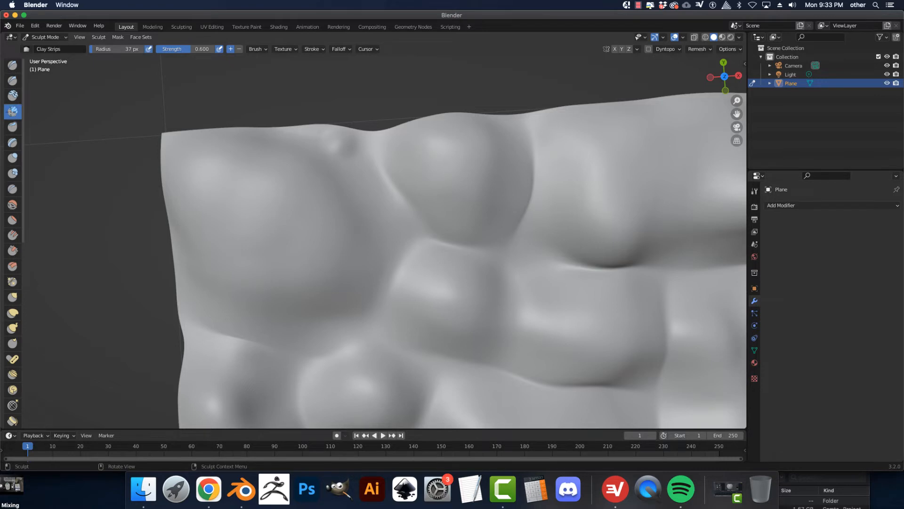
{"action": "mouse_move", "coordinate": [352, 155]}
{"action": "left_mouse_down"}
{"action": "mouse_move", "coordinate": [339, 144]}
{"action": "mouse_move", "coordinate": [387, 221]}
{"action": "mouse_move", "coordinate": [363, 271]}
{"action": "mouse_move", "coordinate": [336, 250]}
{"action": "mouse_move", "coordinate": [315, 155]}
{"action": "mouse_move", "coordinate": [247, 138]}
{"action": "mouse_move", "coordinate": [287, 226]}
{"action": "mouse_move", "coordinate": [283, 248]}
{"action": "mouse_move", "coordinate": [358, 301]}
{"action": "mouse_move", "coordinate": [260, 276]}
{"action": "mouse_move", "coordinate": [242, 290]}
{"action": "mouse_move", "coordinate": [261, 304]}
{"action": "mouse_move", "coordinate": [325, 317]}
{"action": "mouse_move", "coordinate": [285, 318]}
{"action": "mouse_move", "coordinate": [247, 302]}
{"action": "mouse_move", "coordinate": [217, 306]}
{"action": "mouse_move", "coordinate": [191, 282]}
{"action": "mouse_move", "coordinate": [221, 261]}
{"action": "mouse_move", "coordinate": [209, 240]}
{"action": "mouse_move", "coordinate": [259, 212]}
{"action": "mouse_move", "coordinate": [222, 182]}
{"action": "mouse_move", "coordinate": [202, 221]}
{"action": "mouse_move", "coordinate": [219, 183]}
{"action": "mouse_move", "coordinate": [206, 152]}
{"action": "left_mouse_up"}
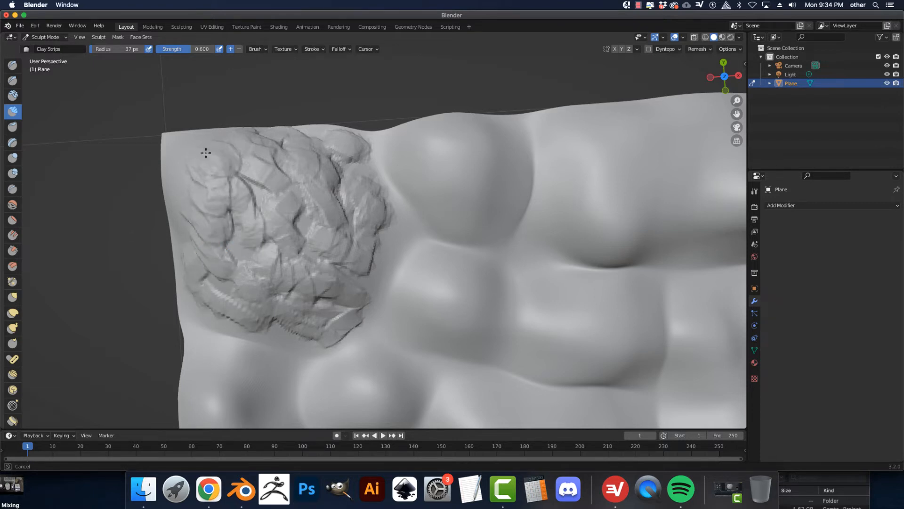
{"action": "left_click_drag", "start_coordinate": [179, 198], "coordinate": [180, 204]}
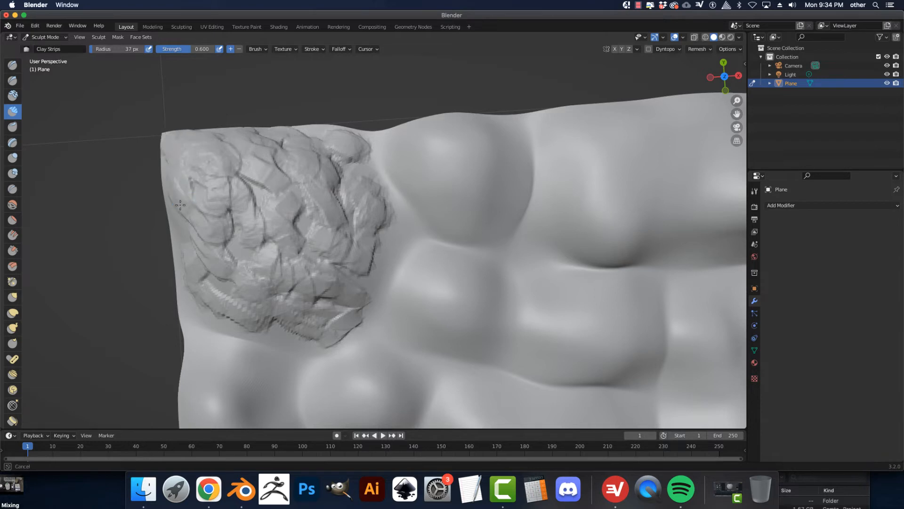
{"action": "mouse_move", "coordinate": [180, 242]}
{"action": "left_mouse_down"}
{"action": "mouse_move", "coordinate": [203, 278]}
{"action": "mouse_move", "coordinate": [245, 249]}
{"action": "mouse_move", "coordinate": [273, 283]}
{"action": "left_mouse_up"}
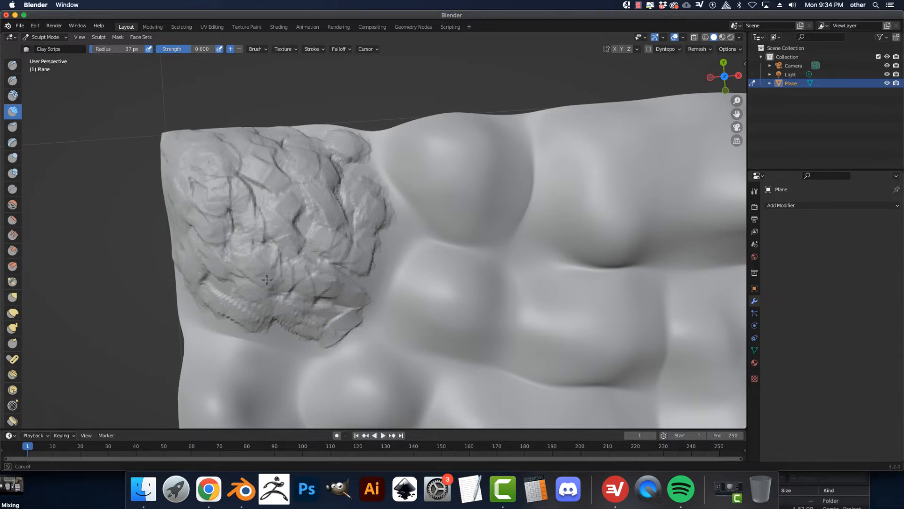
Extend the Clay Strips rock texture over the three bumps neighbouring the corner stone at 37 px
{"action": "mouse_move", "coordinate": [368, 243]}
{"action": "left_mouse_down"}
{"action": "mouse_move", "coordinate": [410, 221]}
{"action": "mouse_move", "coordinate": [316, 132]}
{"action": "mouse_move", "coordinate": [428, 186]}
{"action": "mouse_move", "coordinate": [440, 210]}
{"action": "mouse_move", "coordinate": [412, 182]}
{"action": "mouse_move", "coordinate": [454, 151]}
{"action": "mouse_move", "coordinate": [466, 219]}
{"action": "mouse_move", "coordinate": [509, 226]}
{"action": "mouse_move", "coordinate": [483, 158]}
{"action": "mouse_move", "coordinate": [523, 139]}
{"action": "mouse_move", "coordinate": [429, 125]}
{"action": "mouse_move", "coordinate": [459, 196]}
{"action": "mouse_move", "coordinate": [476, 208]}
{"action": "mouse_move", "coordinate": [467, 268]}
{"action": "mouse_move", "coordinate": [412, 260]}
{"action": "mouse_move", "coordinate": [403, 326]}
{"action": "mouse_move", "coordinate": [456, 326]}
{"action": "mouse_move", "coordinate": [464, 294]}
{"action": "mouse_move", "coordinate": [428, 294]}
{"action": "mouse_move", "coordinate": [412, 276]}
{"action": "mouse_move", "coordinate": [399, 311]}
{"action": "mouse_move", "coordinate": [447, 335]}
{"action": "mouse_move", "coordinate": [492, 309]}
{"action": "mouse_move", "coordinate": [502, 282]}
{"action": "mouse_move", "coordinate": [422, 342]}
{"action": "mouse_move", "coordinate": [404, 312]}
{"action": "mouse_move", "coordinate": [434, 305]}
{"action": "left_mouse_up"}
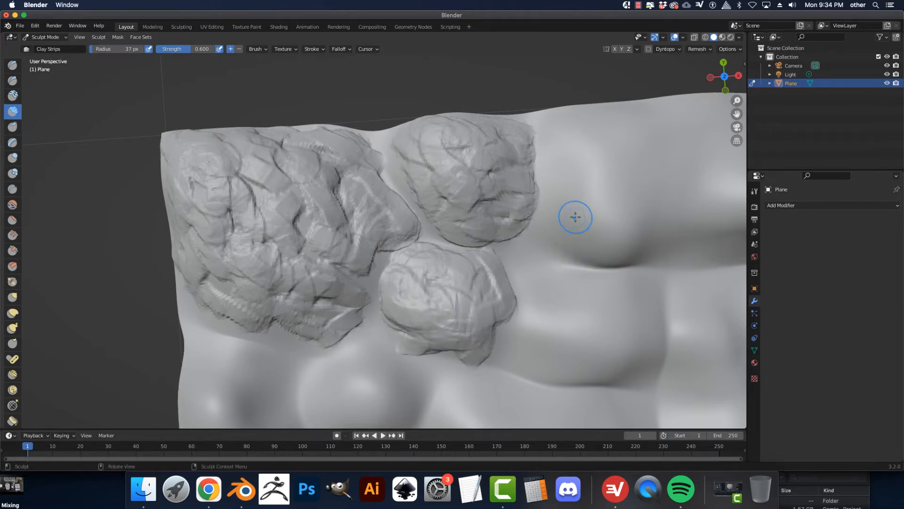
{"action": "mouse_move", "coordinate": [576, 216]}
{"action": "left_mouse_down"}
{"action": "mouse_move", "coordinate": [573, 183]}
{"action": "mouse_move", "coordinate": [621, 236]}
{"action": "mouse_move", "coordinate": [631, 189]}
{"action": "mouse_move", "coordinate": [598, 135]}
{"action": "mouse_move", "coordinate": [559, 120]}
{"action": "mouse_move", "coordinate": [539, 185]}
{"action": "mouse_move", "coordinate": [567, 240]}
{"action": "mouse_move", "coordinate": [606, 245]}
{"action": "mouse_move", "coordinate": [551, 235]}
{"action": "mouse_move", "coordinate": [581, 196]}
{"action": "mouse_move", "coordinate": [608, 226]}
{"action": "mouse_move", "coordinate": [574, 245]}
{"action": "left_mouse_up"}
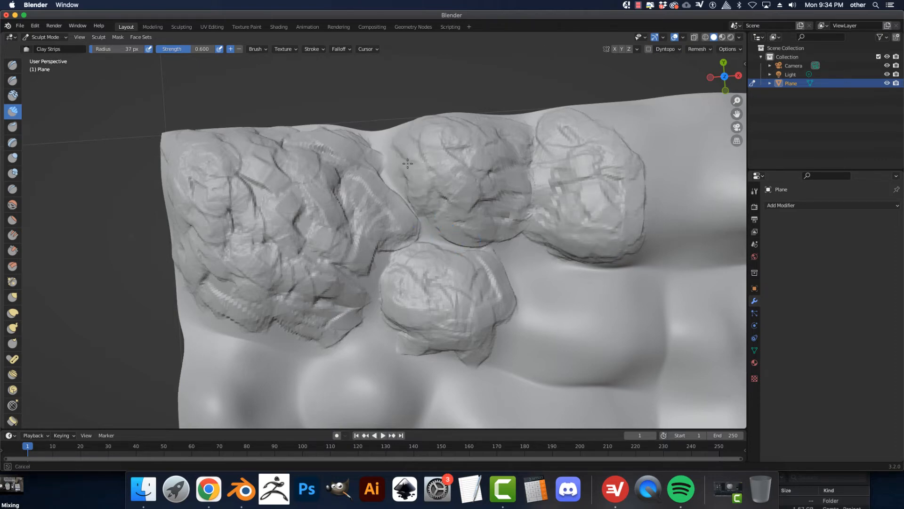
{"action": "mouse_move", "coordinate": [399, 146]}
{"action": "left_mouse_down"}
{"action": "mouse_move", "coordinate": [402, 186]}
{"action": "mouse_move", "coordinate": [443, 236]}
{"action": "mouse_move", "coordinate": [475, 240]}
{"action": "left_mouse_up"}
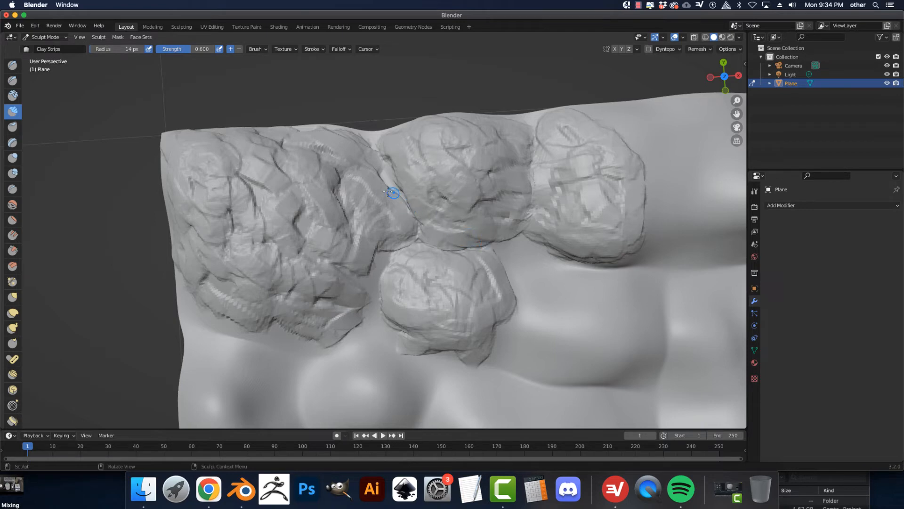
Fill the crevices around the corner stone and its neighbours with fine Clay Strips strokes at radii of 12 px and 15 px
{"action": "key", "text": "f"}
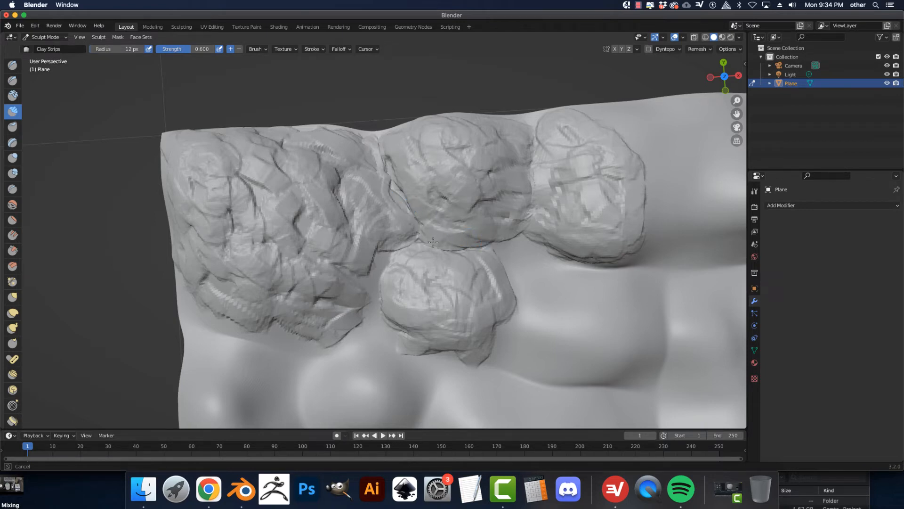
{"action": "left_click", "coordinate": [521, 241]}
{"action": "key", "text": "bracketright"}
{"action": "key", "text": "f"}
{"action": "mouse_move", "coordinate": [373, 290]}
{"action": "left_mouse_down"}
{"action": "mouse_move", "coordinate": [362, 331]}
{"action": "mouse_move", "coordinate": [358, 297]}
{"action": "left_mouse_up"}
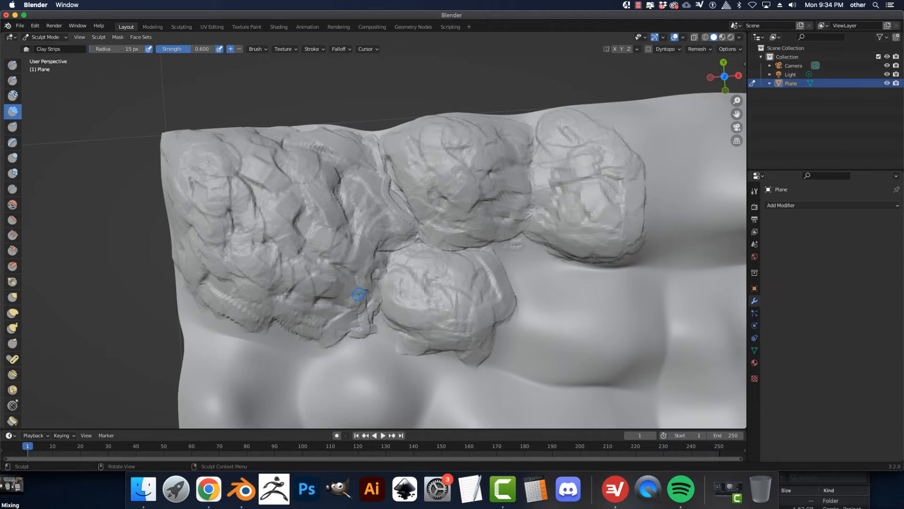
Examine the textured stones and the crevices between them up close and from several angles
{"action": "scroll", "coordinate": [382, 219], "scroll_direction": "up", "scroll_amount": 5}
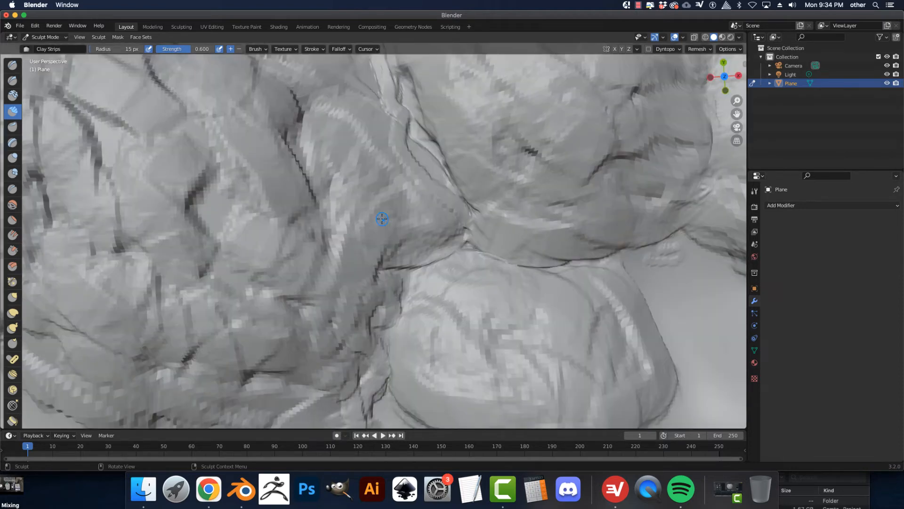
{"action": "scroll", "coordinate": [371, 237], "scroll_direction": "down", "scroll_amount": 10}
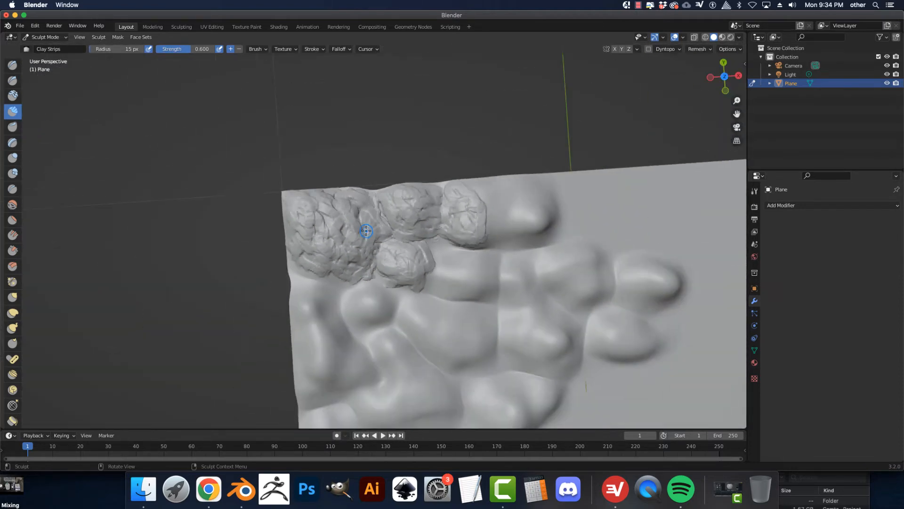
{"action": "scroll", "coordinate": [445, 262], "scroll_direction": "down", "scroll_amount": 1}
{"action": "middle_click_drag", "start_coordinate": [468, 275], "coordinate": [434, 251]}
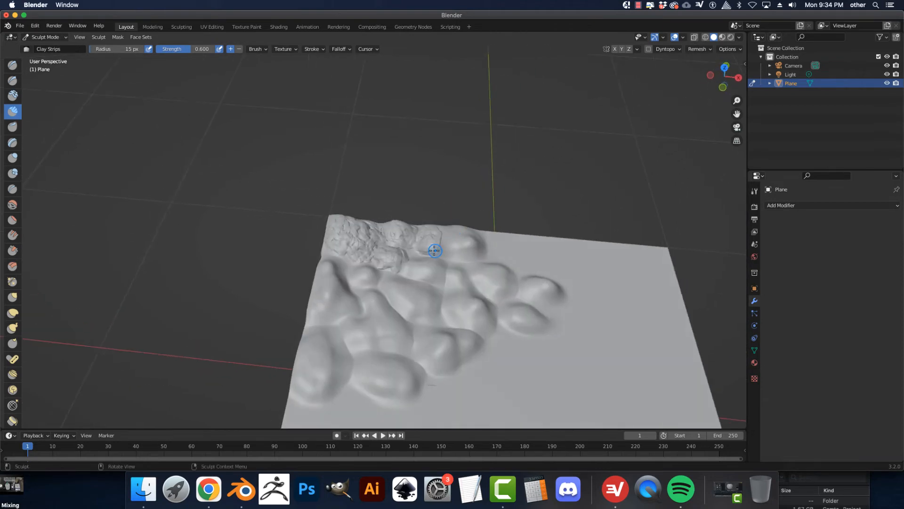
{"action": "scroll", "coordinate": [434, 251], "scroll_direction": "up", "scroll_amount": 3}
{"action": "scroll", "coordinate": [431, 249], "scroll_direction": "up", "scroll_amount": 4}
{"action": "scroll", "coordinate": [430, 250], "scroll_direction": "down", "scroll_amount": 1}
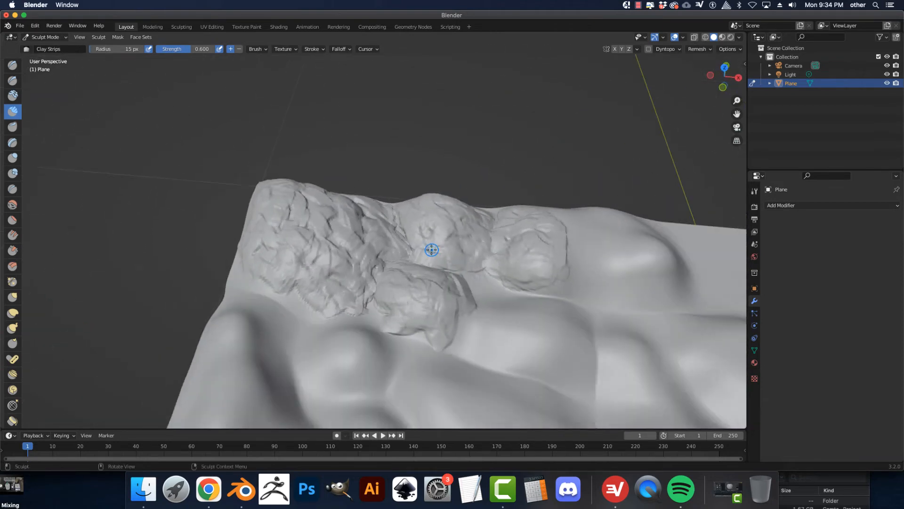
{"action": "mouse_move", "coordinate": [401, 228]}
{"action": "middle_mouse_down"}
{"action": "mouse_move", "coordinate": [408, 262]}
{"action": "mouse_move", "coordinate": [405, 252]}
{"action": "middle_mouse_up"}
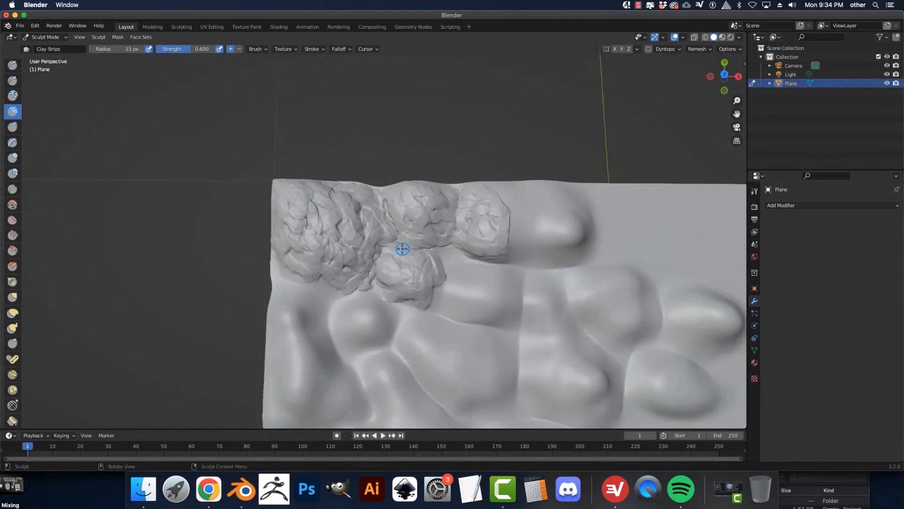
{"action": "scroll", "coordinate": [403, 248], "scroll_direction": "up", "scroll_amount": 5}
{"action": "scroll", "coordinate": [401, 247], "scroll_direction": "up", "scroll_amount": 6}
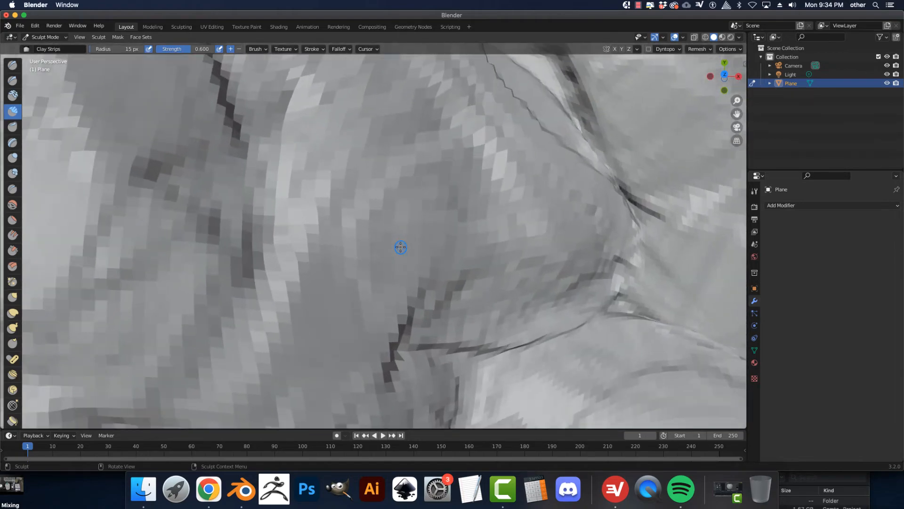
{"action": "scroll", "coordinate": [398, 245], "scroll_direction": "down", "scroll_amount": 8}
{"action": "scroll", "coordinate": [395, 241], "scroll_direction": "up", "scroll_amount": 10}
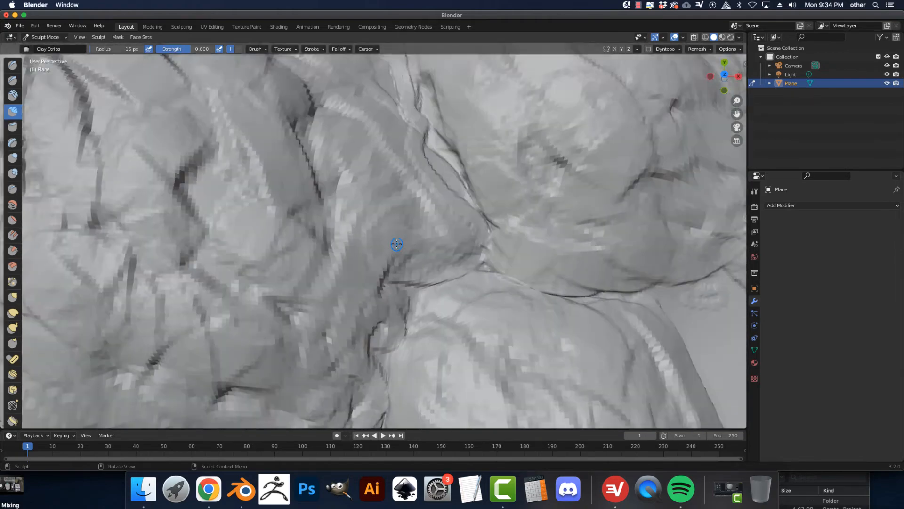
{"action": "scroll", "coordinate": [398, 227], "scroll_direction": "down", "scroll_amount": 2}
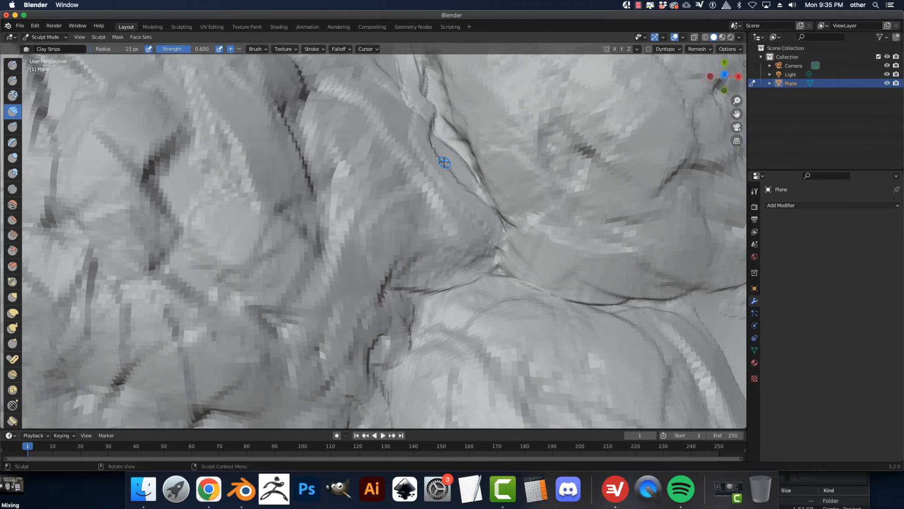
{"action": "scroll", "coordinate": [444, 162], "scroll_direction": "down", "scroll_amount": 6}
{"action": "scroll", "coordinate": [363, 203], "scroll_direction": "up", "scroll_amount": 2}
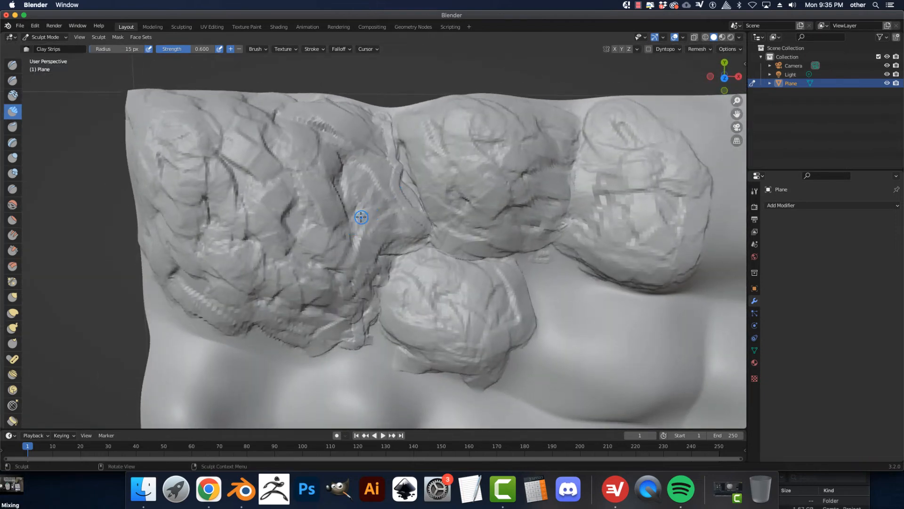
Tighten the crevices between the corner stone and its neighbours using the Pinch/Magnify brush at 61 px and 0.500 strength
{"action": "middle_click_drag", "start_coordinate": [377, 215], "coordinate": [395, 244]}
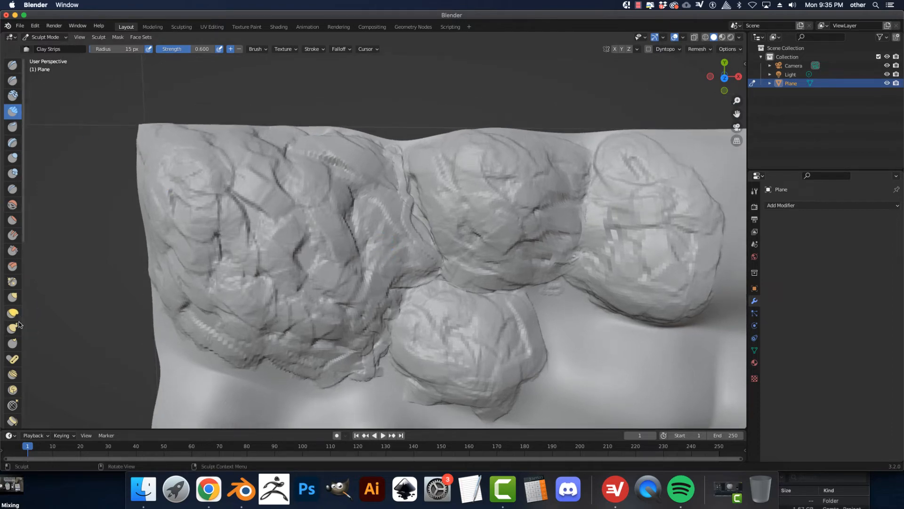
{"action": "left_click", "coordinate": [13, 281]}
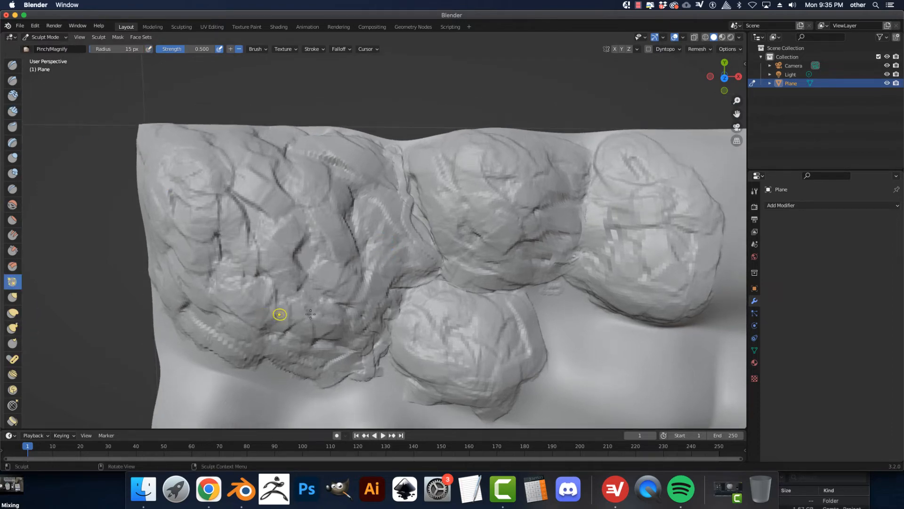
{"action": "key", "text": "f"}
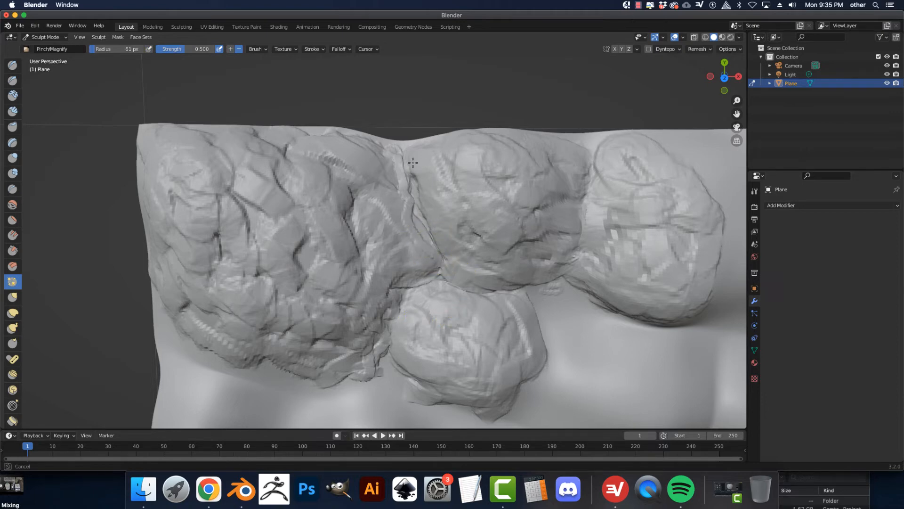
{"action": "left_click_drag", "start_coordinate": [392, 143], "coordinate": [421, 232]}
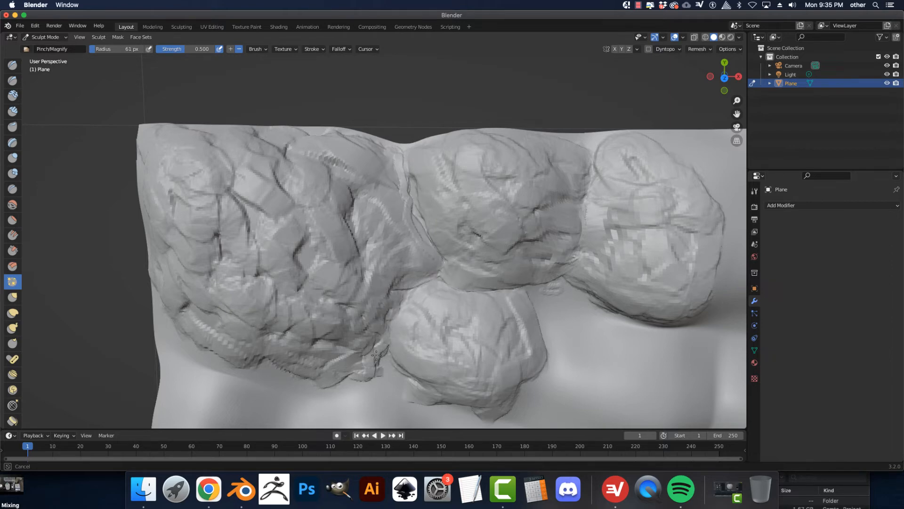
{"action": "left_click_drag", "start_coordinate": [376, 355], "coordinate": [429, 266]}
{"action": "mouse_move", "coordinate": [406, 157]}
{"action": "left_mouse_down"}
{"action": "mouse_move", "coordinate": [488, 254]}
{"action": "mouse_move", "coordinate": [468, 282]}
{"action": "mouse_move", "coordinate": [395, 311]}
{"action": "left_mouse_up"}
{"action": "left_click_drag", "start_coordinate": [394, 355], "coordinate": [397, 356]}
{"action": "scroll", "coordinate": [394, 293], "scroll_direction": "up", "scroll_amount": 2}
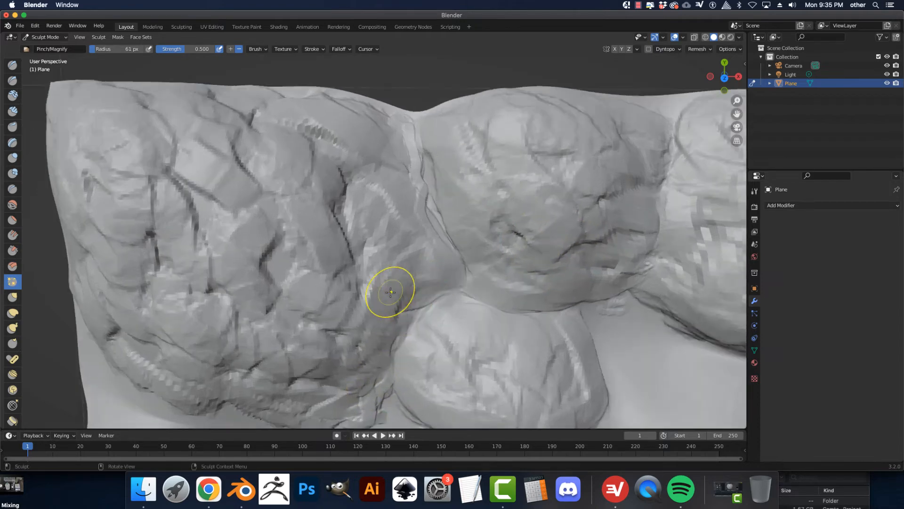
Examine the pinched crevices and the overall stone surface from several angles and distances
{"action": "scroll", "coordinate": [394, 294], "scroll_direction": "down", "scroll_amount": 8}
{"action": "mouse_move", "coordinate": [403, 366]}
{"action": "middle_mouse_down"}
{"action": "mouse_move", "coordinate": [434, 282]}
{"action": "mouse_move", "coordinate": [297, 310]}
{"action": "mouse_move", "coordinate": [303, 327]}
{"action": "mouse_move", "coordinate": [397, 317]}
{"action": "mouse_move", "coordinate": [399, 330]}
{"action": "middle_mouse_up"}
{"action": "mouse_move", "coordinate": [403, 336]}
{"action": "middle_mouse_down"}
{"action": "mouse_move", "coordinate": [426, 329]}
{"action": "mouse_move", "coordinate": [396, 294]}
{"action": "middle_mouse_up"}
{"action": "scroll", "coordinate": [395, 295], "scroll_direction": "up", "scroll_amount": 5}
{"action": "scroll", "coordinate": [394, 294], "scroll_direction": "down", "scroll_amount": 6}
{"action": "scroll", "coordinate": [395, 293], "scroll_direction": "down", "scroll_amount": 1}
{"action": "mouse_move", "coordinate": [326, 293]}
{"action": "middle_mouse_down"}
{"action": "mouse_move", "coordinate": [426, 245]}
{"action": "mouse_move", "coordinate": [490, 239]}
{"action": "mouse_move", "coordinate": [453, 290]}
{"action": "mouse_move", "coordinate": [323, 282]}
{"action": "middle_mouse_up"}
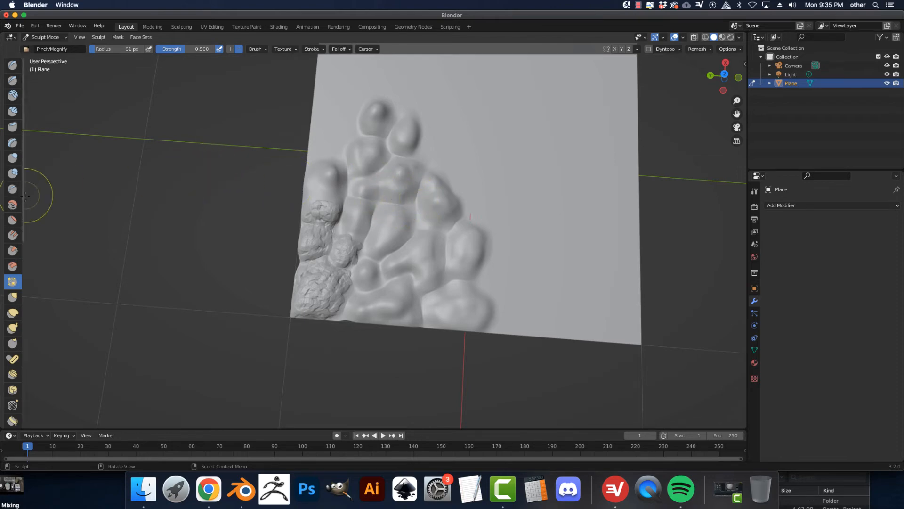
Switch to the Layer brush with a 40 px radius for the smooth bump beyond the textured stones
{"action": "left_click", "coordinate": [13, 142]}
{"action": "scroll", "coordinate": [379, 215], "scroll_direction": "up", "scroll_amount": 5}
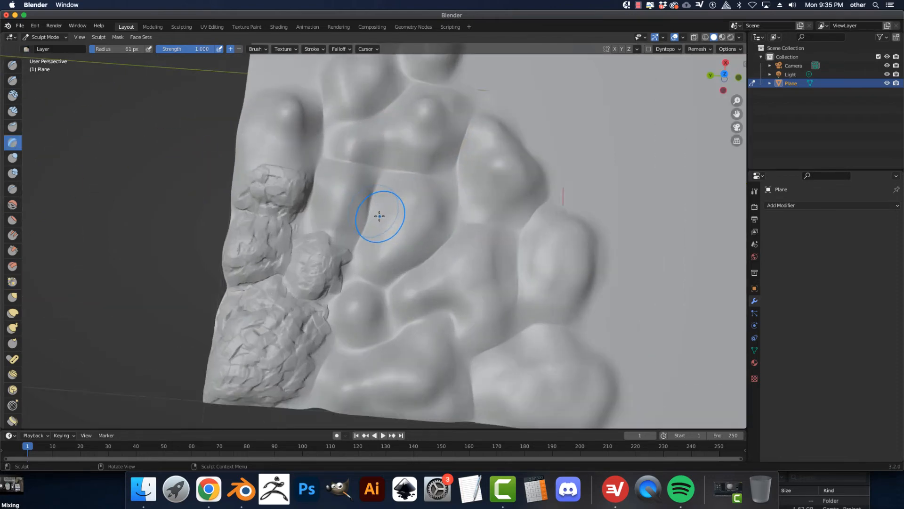
{"action": "scroll", "coordinate": [379, 215], "scroll_direction": "up", "scroll_amount": 4}
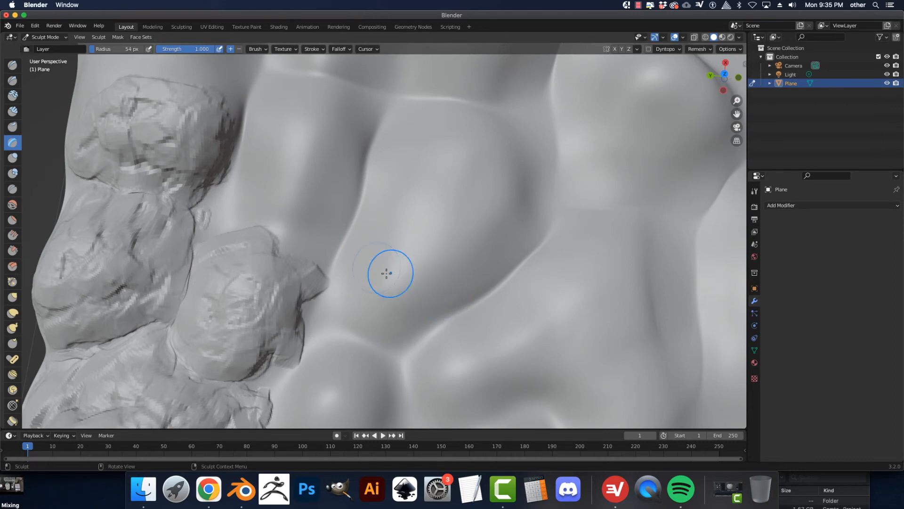
{"action": "key", "text": "f"}
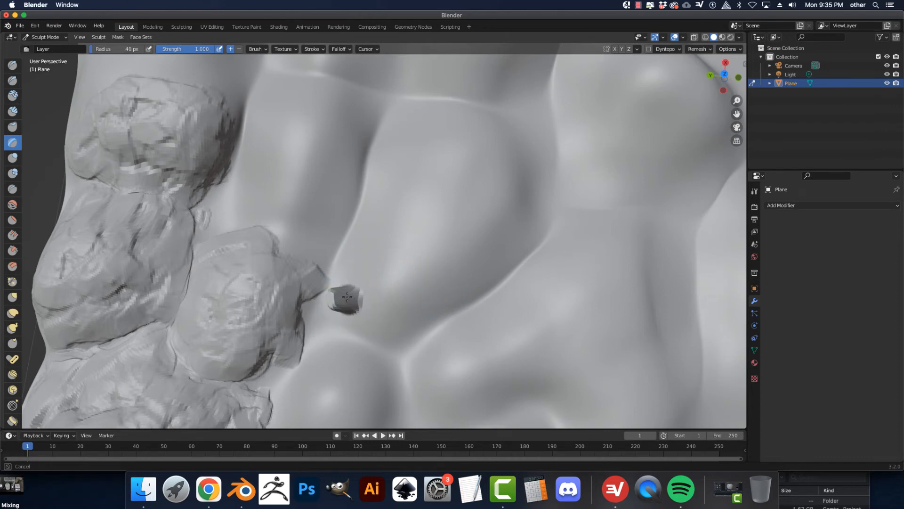
Try Layer strokes at 1.000 strength on the smooth bump beside the textured stones, and undo them
{"action": "left_click_drag", "start_coordinate": [348, 297], "coordinate": [382, 288]}
{"action": "mouse_move", "coordinate": [382, 317]}
{"action": "left_mouse_down"}
{"action": "mouse_move", "coordinate": [395, 341]}
{"action": "mouse_move", "coordinate": [425, 321]}
{"action": "mouse_move", "coordinate": [438, 293]}
{"action": "left_mouse_up"}
{"action": "mouse_move", "coordinate": [457, 278]}
{"action": "left_mouse_down"}
{"action": "mouse_move", "coordinate": [470, 256]}
{"action": "mouse_move", "coordinate": [467, 278]}
{"action": "left_mouse_up"}
{"action": "mouse_move", "coordinate": [472, 331]}
{"action": "middle_mouse_down"}
{"action": "mouse_move", "coordinate": [470, 281]}
{"action": "mouse_move", "coordinate": [363, 242]}
{"action": "mouse_move", "coordinate": [466, 272]}
{"action": "middle_mouse_up"}
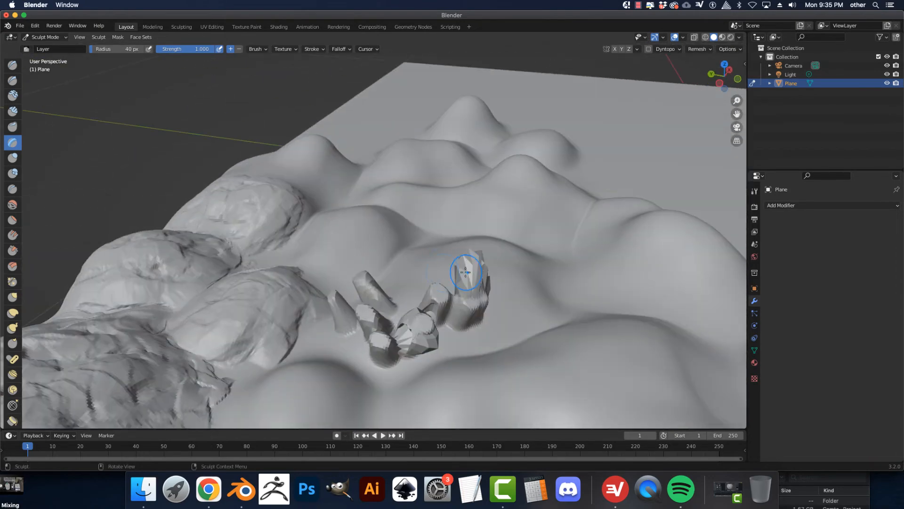
{"action": "left_click_drag", "start_coordinate": [466, 272], "coordinate": [487, 299]}
{"action": "key", "text": "ctrl+z"}
{"action": "key", "text": "ctrl+z"}
{"action": "key", "text": "ctrl+z"}
{"action": "key", "text": "ctrl+z"}
{"action": "key", "text": "ctrl+z"}
{"action": "key", "text": "ctrl+z"}
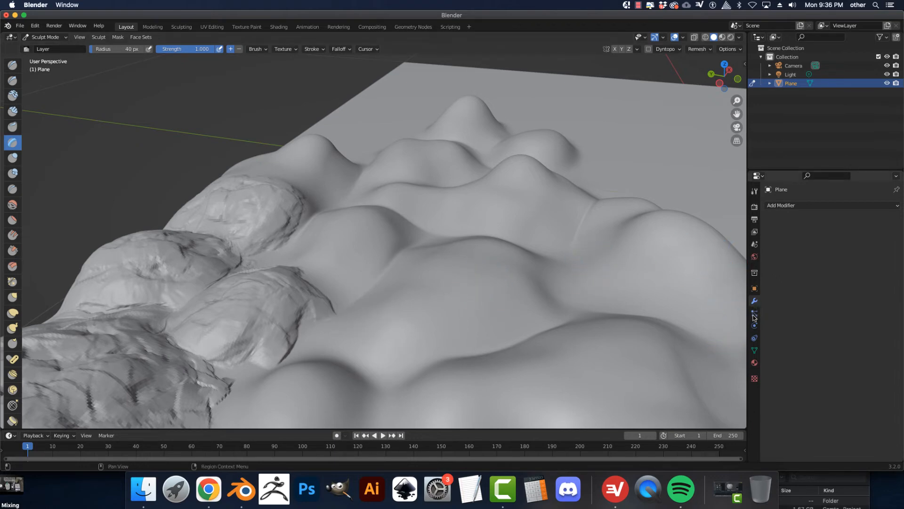
Lower the Layer brush strength to 0.170 and place two 40 px pebbles at the base of the smooth bump
{"action": "left_click", "coordinate": [754, 191]}
{"action": "scroll", "coordinate": [790, 372], "scroll_direction": "down", "scroll_amount": 3}
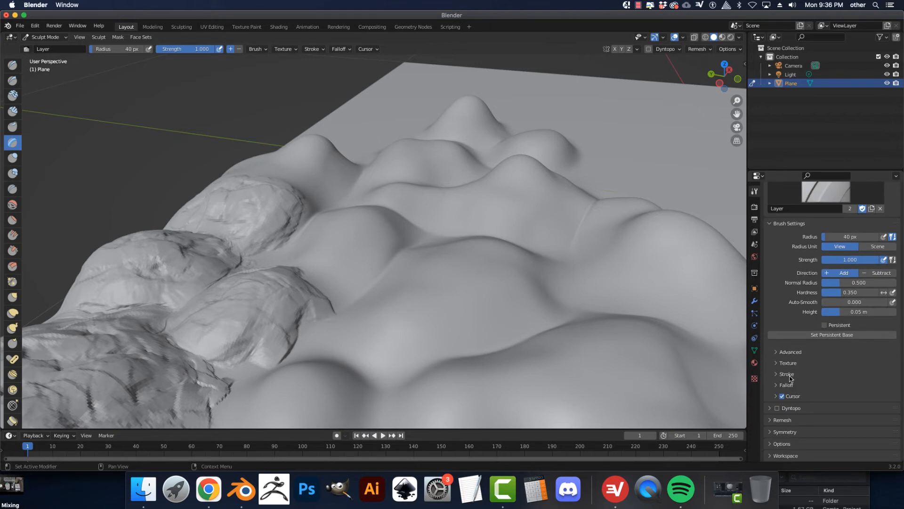
{"action": "scroll", "coordinate": [329, 239], "scroll_direction": "up", "scroll_amount": 3}
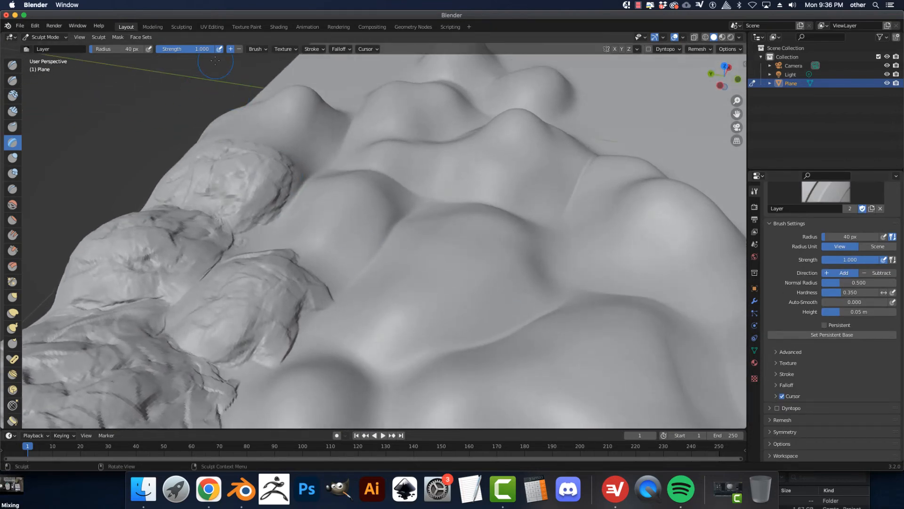
{"action": "left_click_drag", "start_coordinate": [210, 49], "coordinate": [158, 49]}
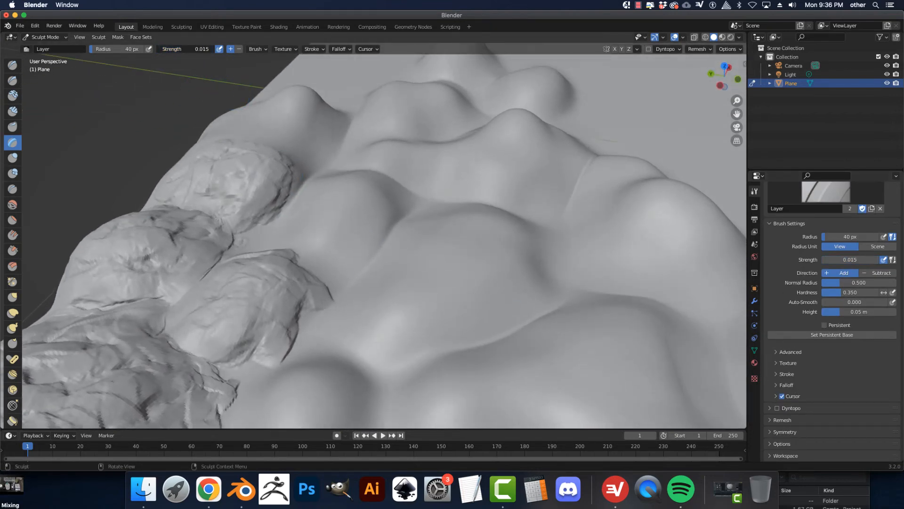
{"action": "left_click", "coordinate": [375, 313]}
{"action": "left_click", "coordinate": [408, 350]}
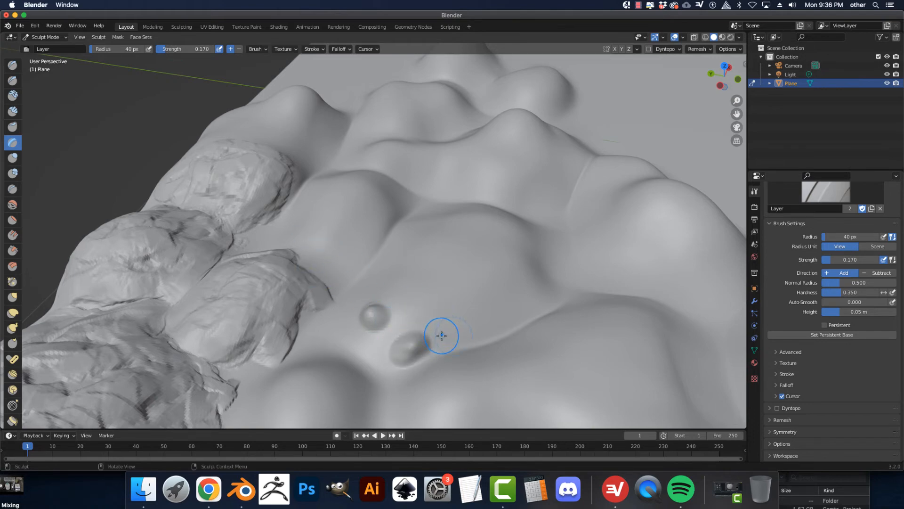
Add larger pebbles across the lower part of the smooth bump with the Layer brush at 53 px
{"action": "key", "text": "f"}
{"action": "left_click", "coordinate": [425, 305]}
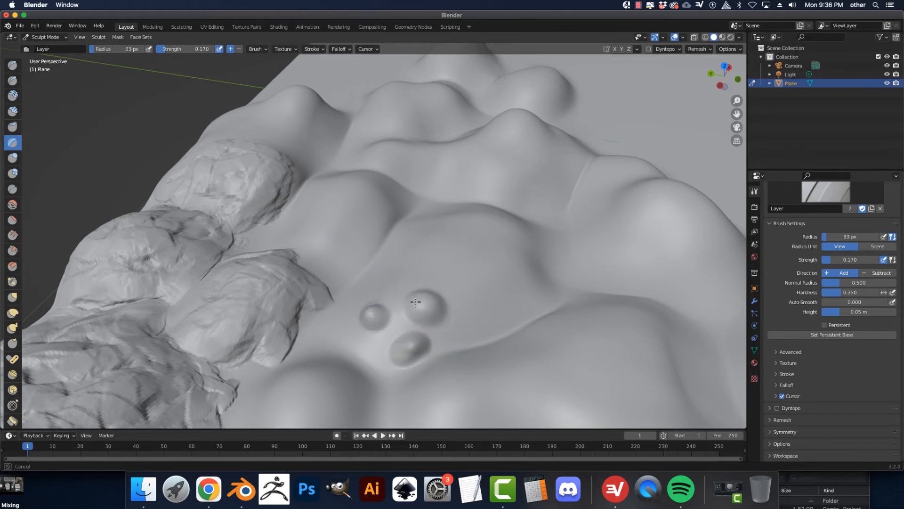
{"action": "left_click", "coordinate": [475, 312]}
{"action": "left_click", "coordinate": [525, 286]}
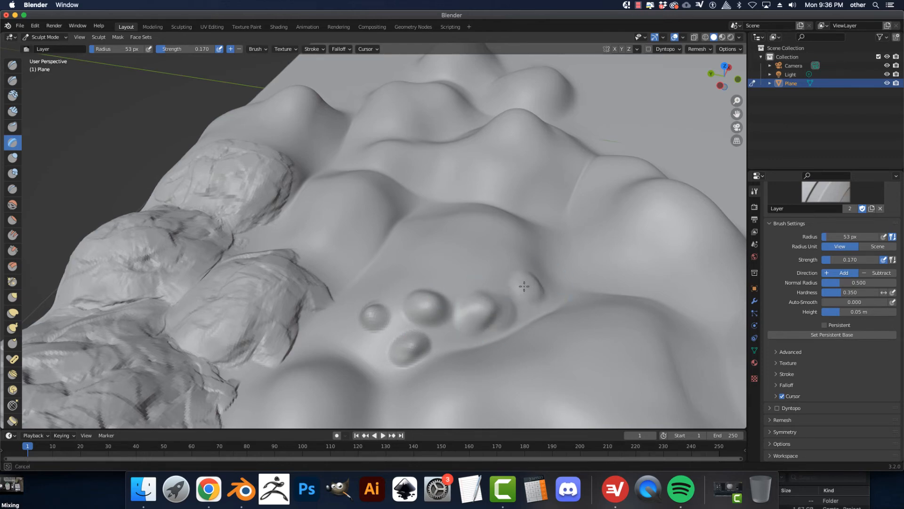
{"action": "left_click", "coordinate": [458, 268]}
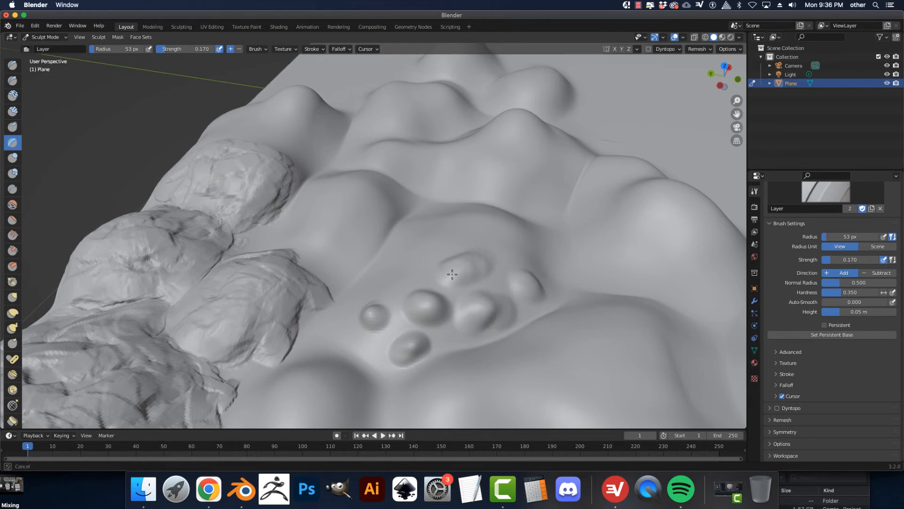
{"action": "mouse_move", "coordinate": [414, 273]}
{"action": "left_mouse_down"}
{"action": "mouse_move", "coordinate": [378, 269]}
{"action": "mouse_move", "coordinate": [383, 283]}
{"action": "mouse_move", "coordinate": [337, 301]}
{"action": "mouse_move", "coordinate": [327, 314]}
{"action": "mouse_move", "coordinate": [355, 345]}
{"action": "left_mouse_up"}
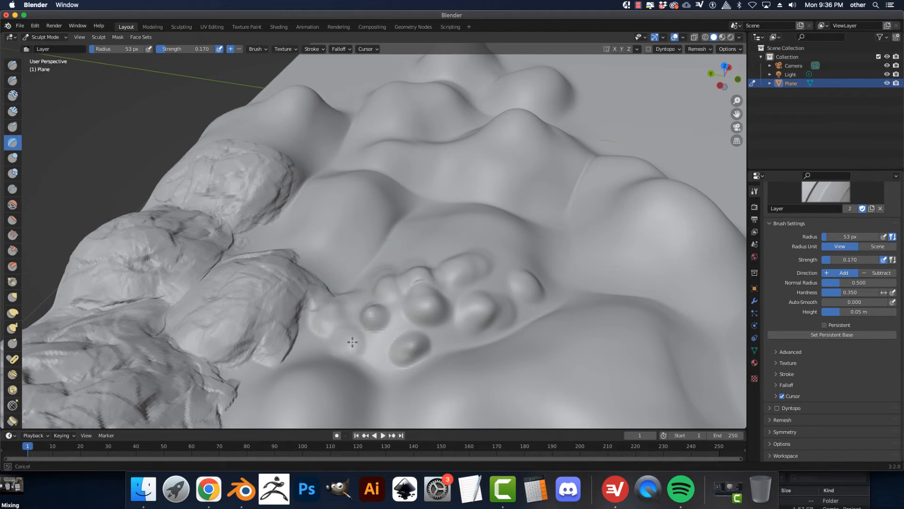
Fill the gaps around the pebbles and extend them up the bump with 33 px Layer strokes
{"action": "mouse_move", "coordinate": [395, 352]}
{"action": "middle_mouse_down"}
{"action": "mouse_move", "coordinate": [399, 363]}
{"action": "mouse_move", "coordinate": [403, 353]}
{"action": "mouse_move", "coordinate": [433, 358]}
{"action": "mouse_move", "coordinate": [426, 359]}
{"action": "middle_mouse_up"}
{"action": "scroll", "coordinate": [420, 335], "scroll_direction": "up", "scroll_amount": 3}
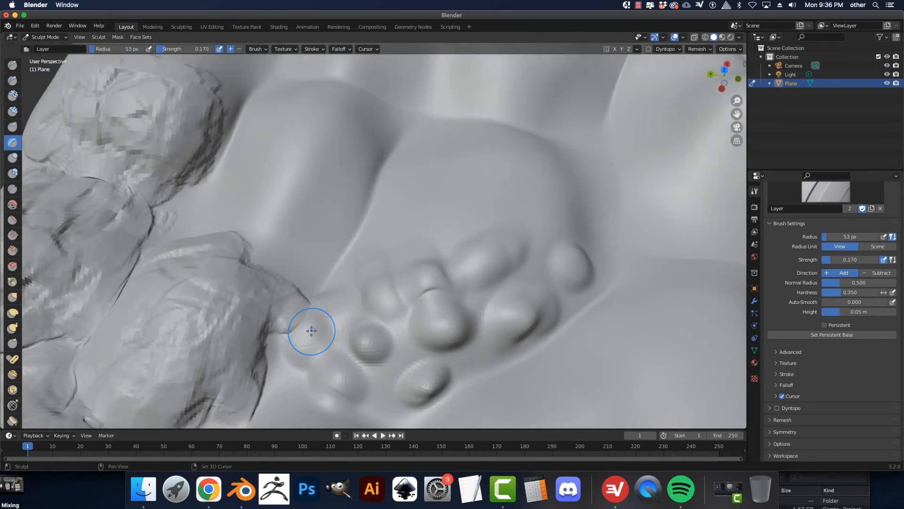
{"action": "middle_click_drag", "start_coordinate": [330, 324], "coordinate": [586, 262], "text": "shift"}
{"action": "scroll", "coordinate": [497, 306], "scroll_direction": "up", "scroll_amount": 2}
{"action": "scroll", "coordinate": [495, 307], "scroll_direction": "down", "scroll_amount": 10}
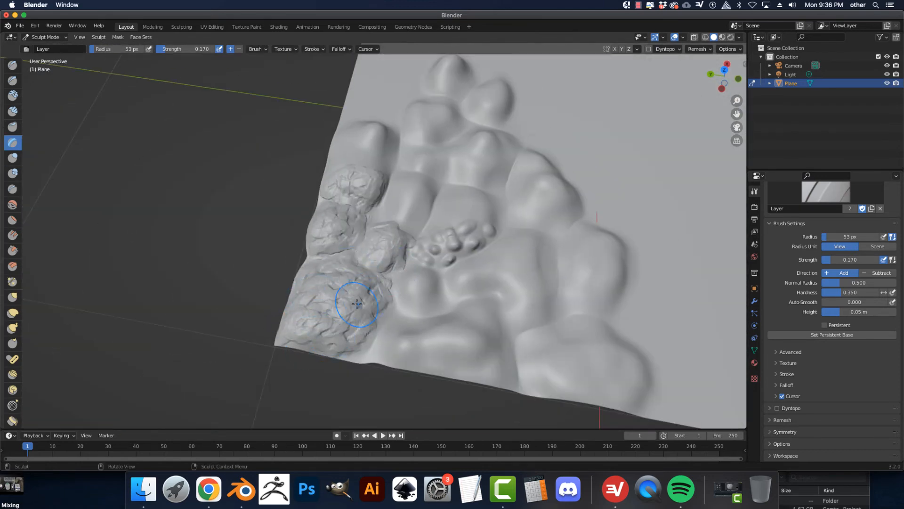
{"action": "middle_click_drag", "start_coordinate": [445, 297], "coordinate": [411, 334], "text": "shift"}
{"action": "scroll", "coordinate": [405, 315], "scroll_direction": "up", "scroll_amount": 3}
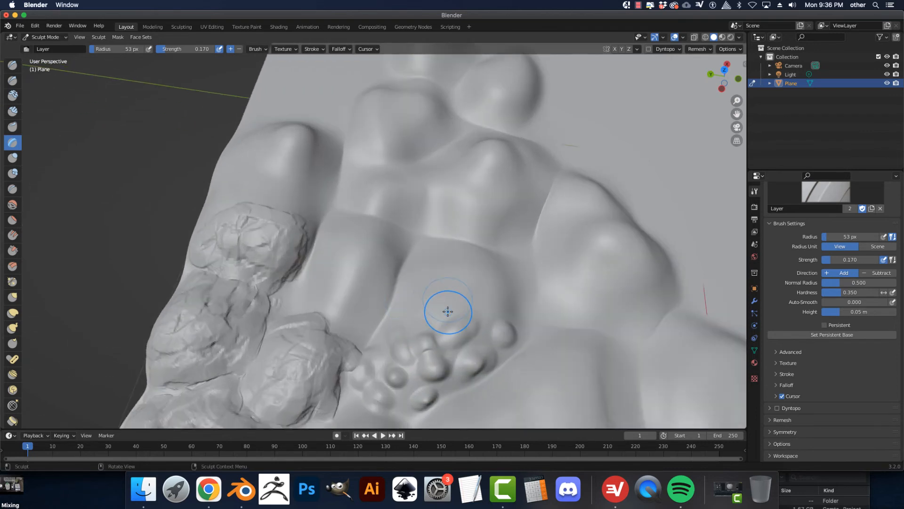
{"action": "key", "text": "f"}
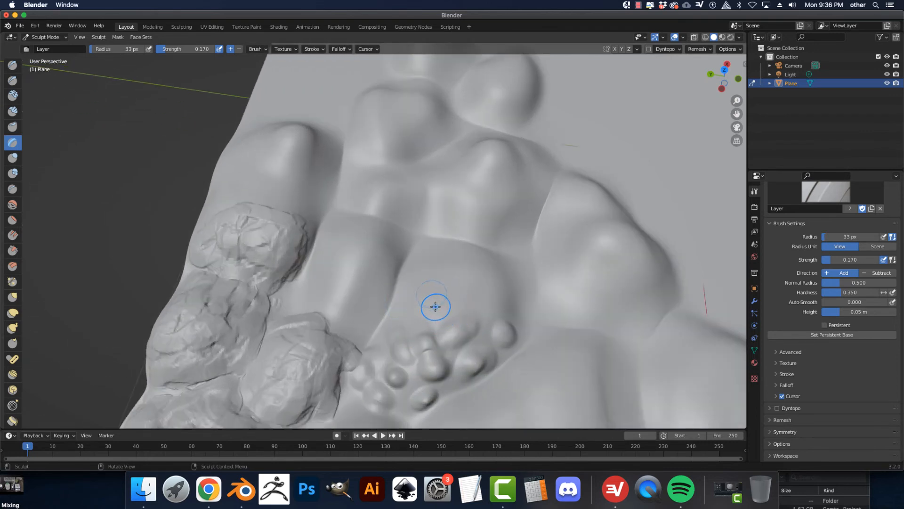
{"action": "left_click", "coordinate": [435, 308]}
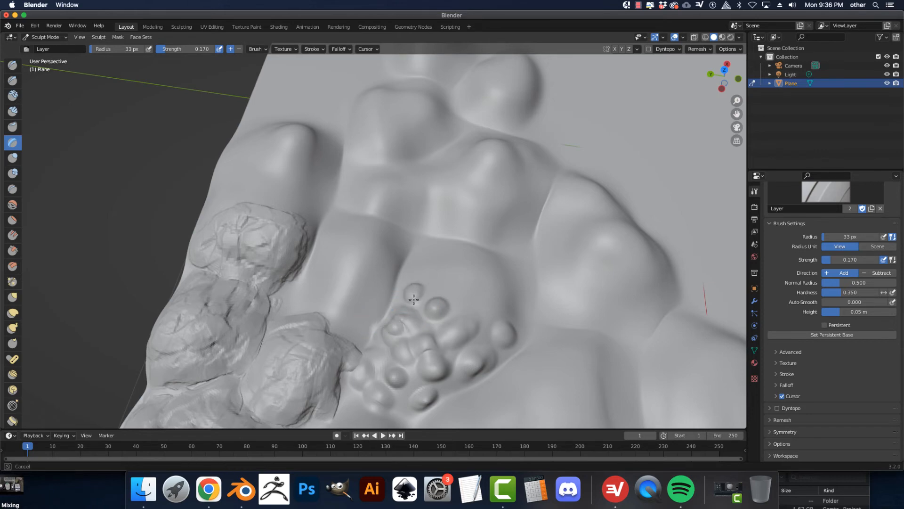
{"action": "left_click_drag", "start_coordinate": [413, 300], "coordinate": [456, 307]}
{"action": "mouse_move", "coordinate": [478, 336]}
{"action": "left_mouse_down"}
{"action": "mouse_move", "coordinate": [477, 325]}
{"action": "mouse_move", "coordinate": [477, 337]}
{"action": "mouse_move", "coordinate": [449, 351]}
{"action": "mouse_move", "coordinate": [451, 385]}
{"action": "mouse_move", "coordinate": [394, 409]}
{"action": "mouse_move", "coordinate": [388, 400]}
{"action": "mouse_move", "coordinate": [400, 393]}
{"action": "left_mouse_up"}
{"action": "left_click_drag", "start_coordinate": [389, 305], "coordinate": [402, 283]}
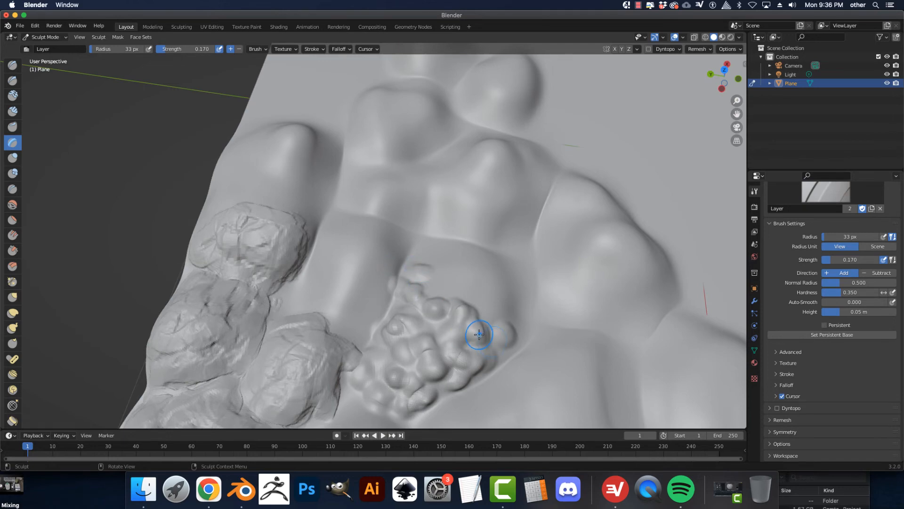
Continue the 33 px Layer pebbles over the remaining smooth part of the bump from another angle
{"action": "scroll", "coordinate": [476, 333], "scroll_direction": "down", "scroll_amount": 8}
{"action": "mouse_move", "coordinate": [479, 329]}
{"action": "middle_mouse_down"}
{"action": "mouse_move", "coordinate": [479, 339]}
{"action": "mouse_move", "coordinate": [384, 273]}
{"action": "middle_mouse_up"}
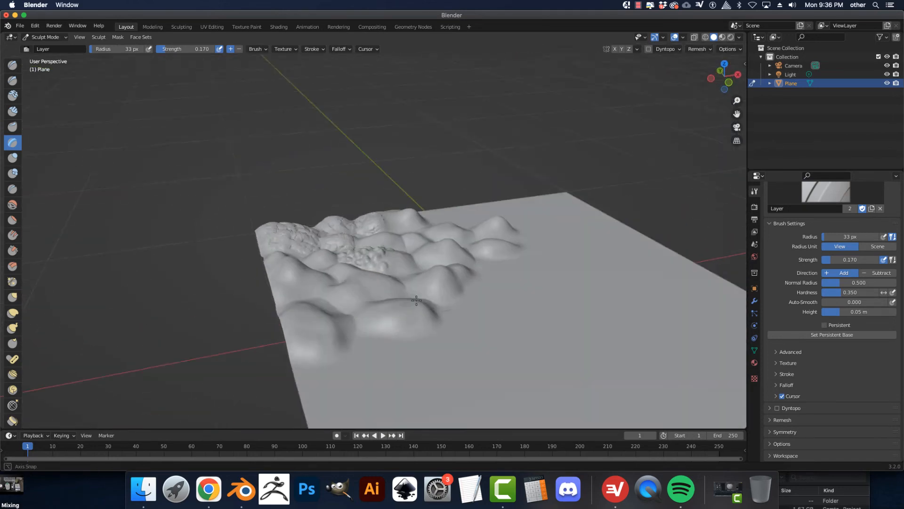
{"action": "scroll", "coordinate": [383, 274], "scroll_direction": "up", "scroll_amount": 8}
{"action": "mouse_move", "coordinate": [406, 305]}
{"action": "left_mouse_down"}
{"action": "mouse_move", "coordinate": [428, 358]}
{"action": "mouse_move", "coordinate": [388, 359]}
{"action": "mouse_move", "coordinate": [395, 323]}
{"action": "mouse_move", "coordinate": [416, 295]}
{"action": "mouse_move", "coordinate": [417, 314]}
{"action": "left_mouse_up"}
{"action": "middle_click_drag", "start_coordinate": [418, 313], "coordinate": [437, 330]}
{"action": "left_click_drag", "start_coordinate": [441, 324], "coordinate": [439, 319]}
{"action": "left_click_drag", "start_coordinate": [419, 280], "coordinate": [377, 272]}
Examine the whole sculpted plane and its different stone textures from several angles and distances
{"action": "scroll", "coordinate": [460, 303], "scroll_direction": "down", "scroll_amount": 5}
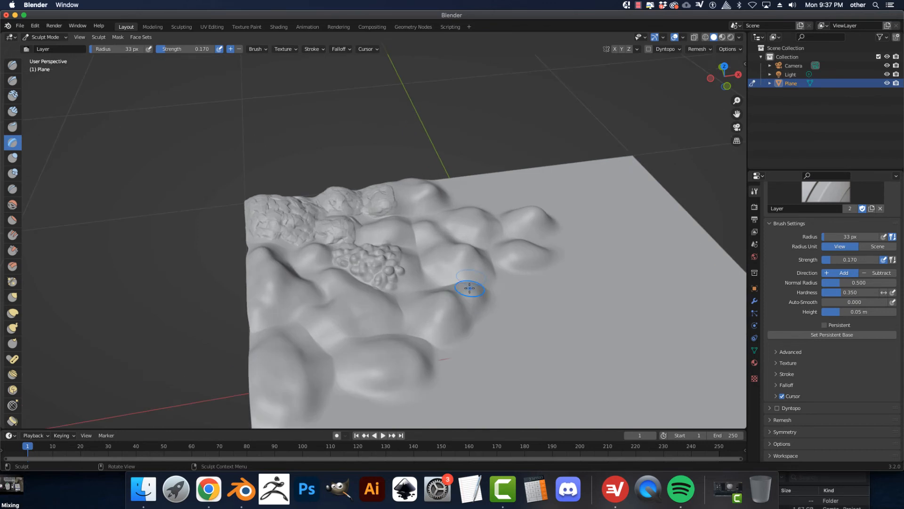
{"action": "scroll", "coordinate": [469, 287], "scroll_direction": "down", "scroll_amount": 4}
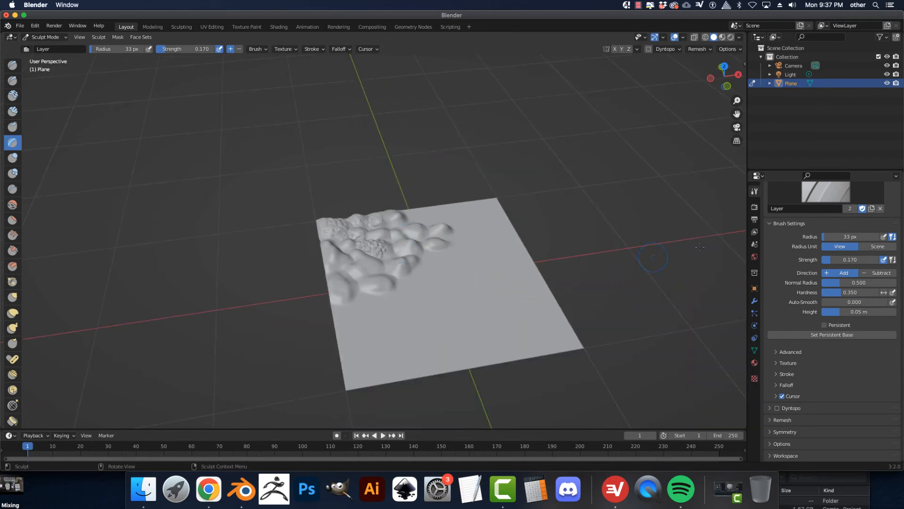
{"action": "middle_click_drag", "start_coordinate": [662, 287], "coordinate": [403, 238]}
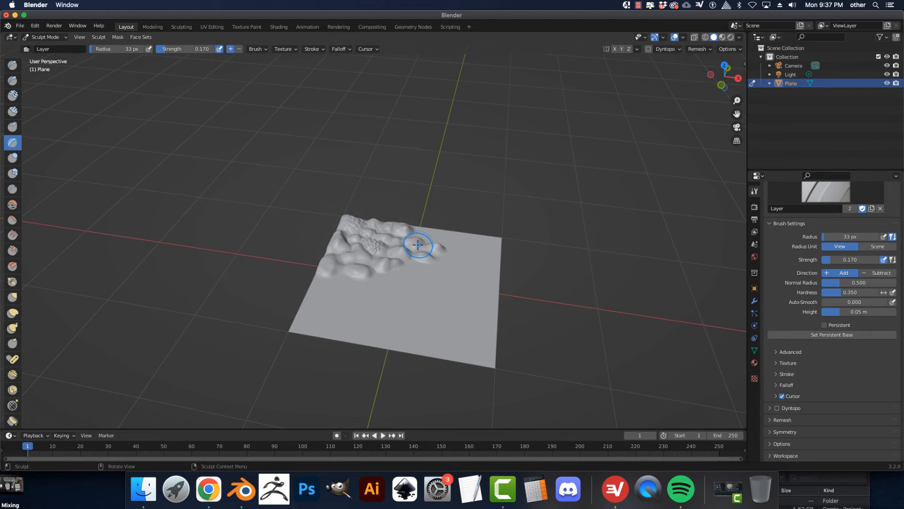
{"action": "scroll", "coordinate": [426, 296], "scroll_direction": "up", "scroll_amount": 4}
{"action": "scroll", "coordinate": [414, 288], "scroll_direction": "down", "scroll_amount": 6}
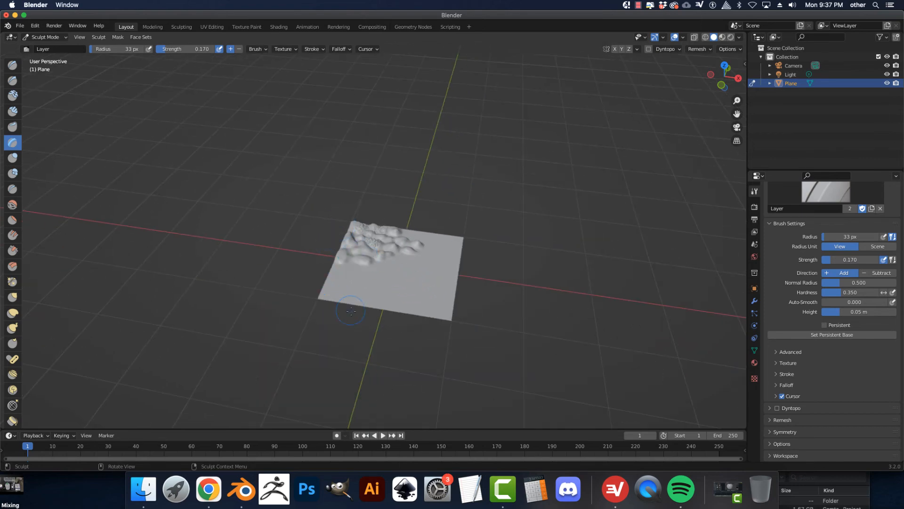
{"action": "middle_click_drag", "start_coordinate": [408, 311], "coordinate": [397, 294]}
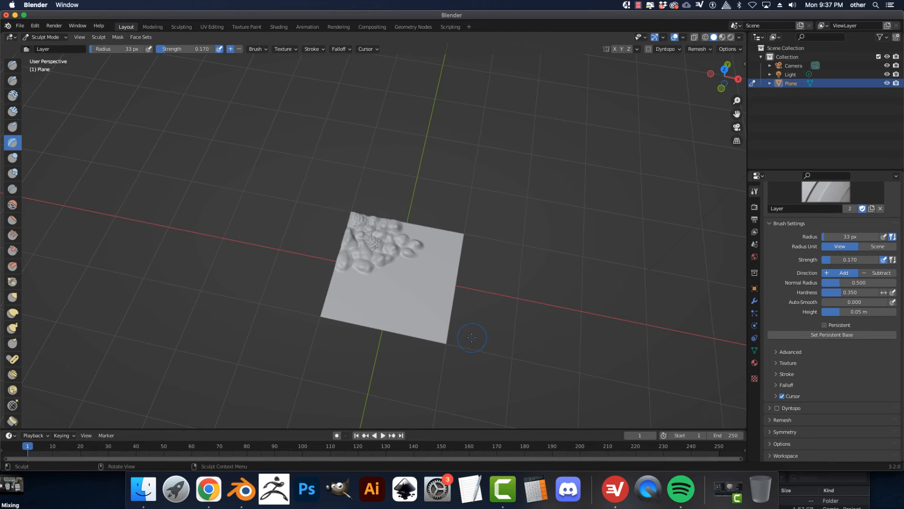
{"action": "scroll", "coordinate": [472, 337], "scroll_direction": "up", "scroll_amount": 2}
{"action": "middle_click_drag", "start_coordinate": [471, 337], "coordinate": [484, 337]}
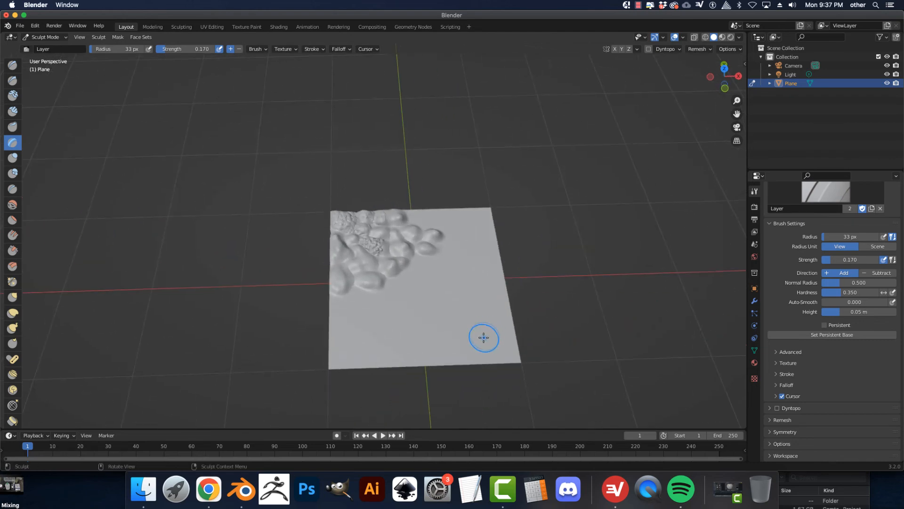
{"action": "left_click", "coordinate": [638, 7]}
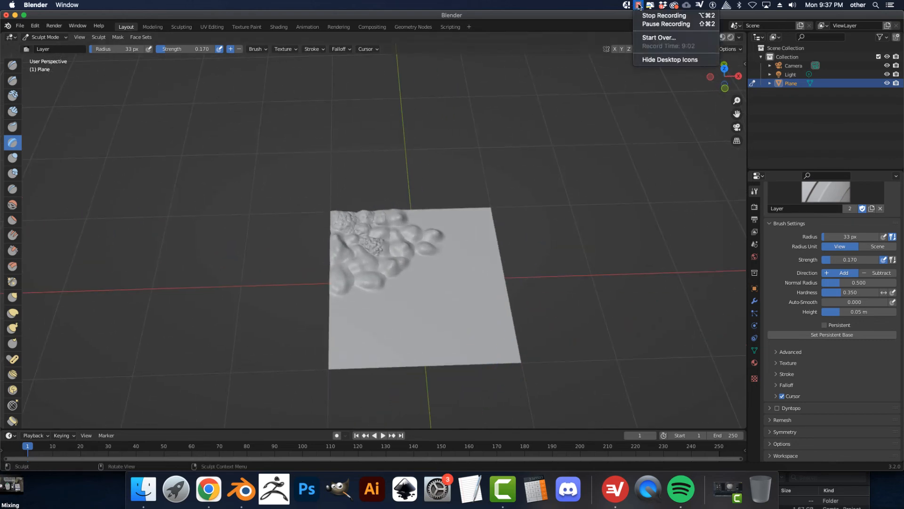
{"action": "left_click", "coordinate": [652, 16]}
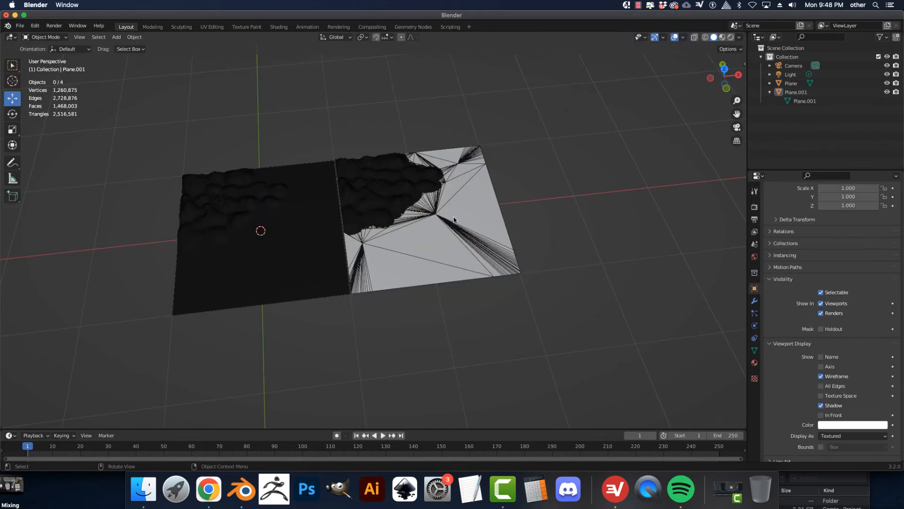
{"action": "scroll", "coordinate": [258, 202], "scroll_direction": "up", "scroll_amount": 4}
{"action": "scroll", "coordinate": [250, 205], "scroll_direction": "down", "scroll_amount": 1}
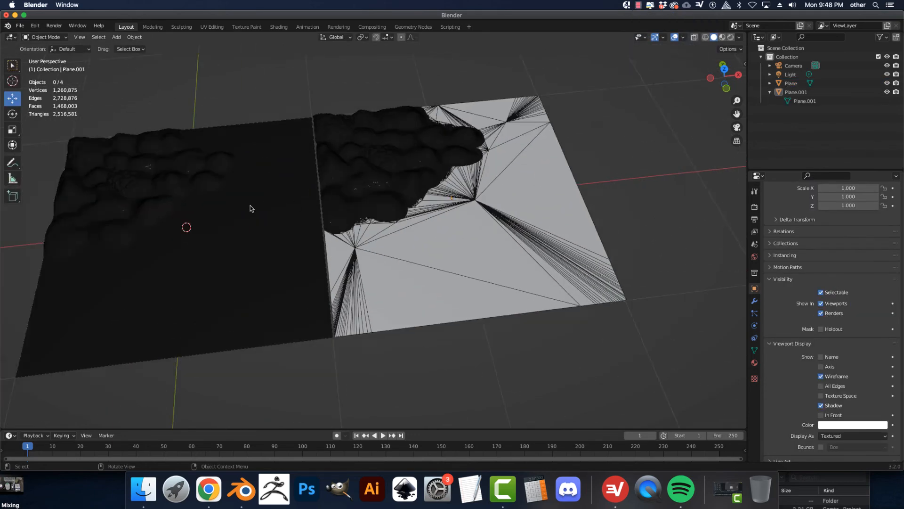
Compare the wireframe density of the evenly subdivided plane and the triangulated plane, selecting each one in turn
{"action": "scroll", "coordinate": [165, 204], "scroll_direction": "down", "scroll_amount": 1}
{"action": "middle_click_drag", "start_coordinate": [161, 205], "coordinate": [251, 214]}
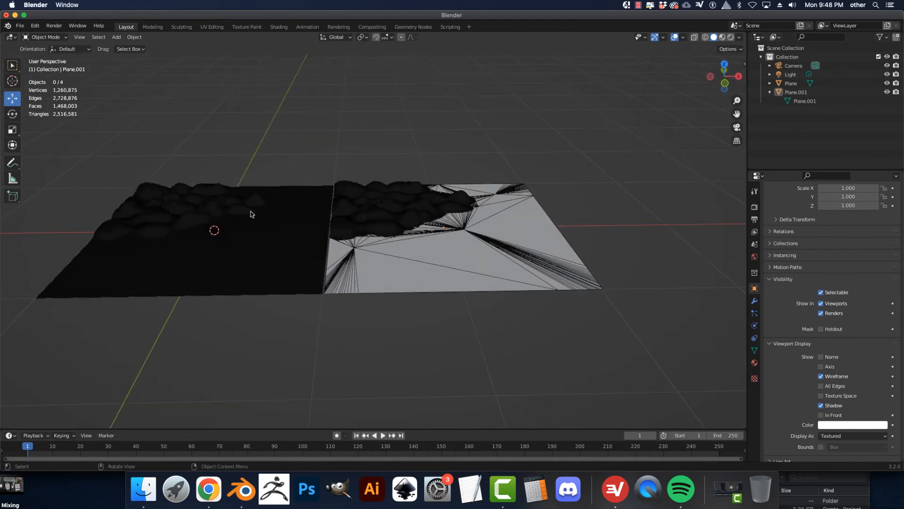
{"action": "left_click", "coordinate": [376, 228]}
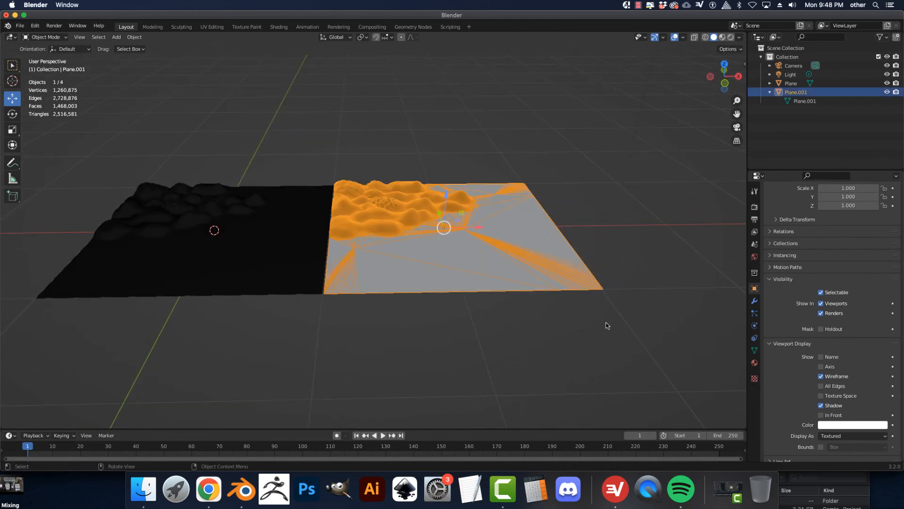
{"action": "middle_click_drag", "start_coordinate": [631, 256], "coordinate": [298, 223]}
{"action": "left_click", "coordinate": [291, 218]}
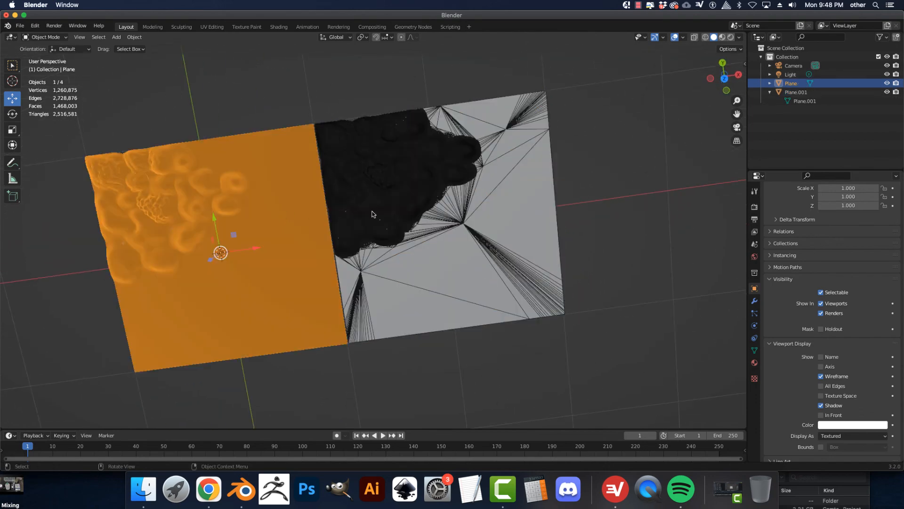
{"action": "left_click", "coordinate": [515, 285]}
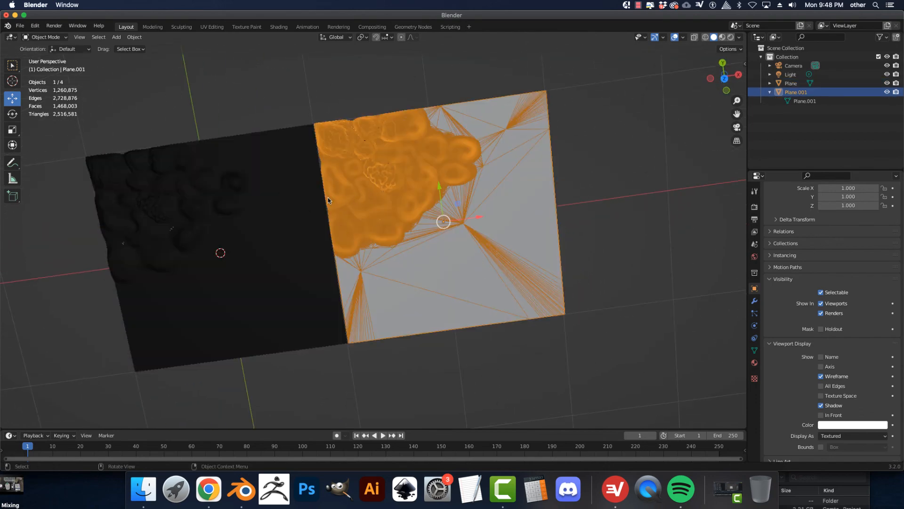
{"action": "left_click", "coordinate": [268, 197]}
Examine the mesh where the two planes meet, from close up and from an overview of both
{"action": "middle_click_drag", "start_coordinate": [269, 197], "coordinate": [380, 185]}
{"action": "scroll", "coordinate": [401, 225], "scroll_direction": "up", "scroll_amount": 8}
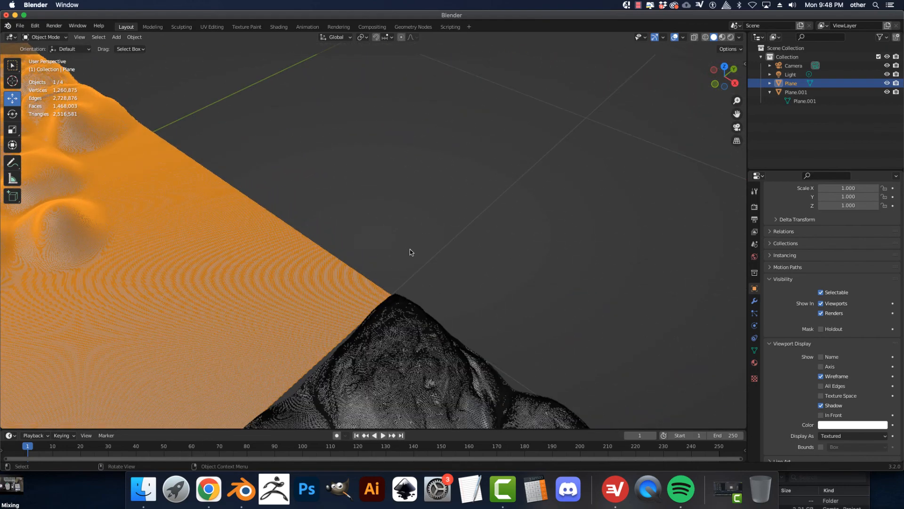
{"action": "scroll", "coordinate": [410, 252], "scroll_direction": "up", "scroll_amount": 3}
{"action": "middle_click_drag", "start_coordinate": [458, 282], "coordinate": [489, 183]}
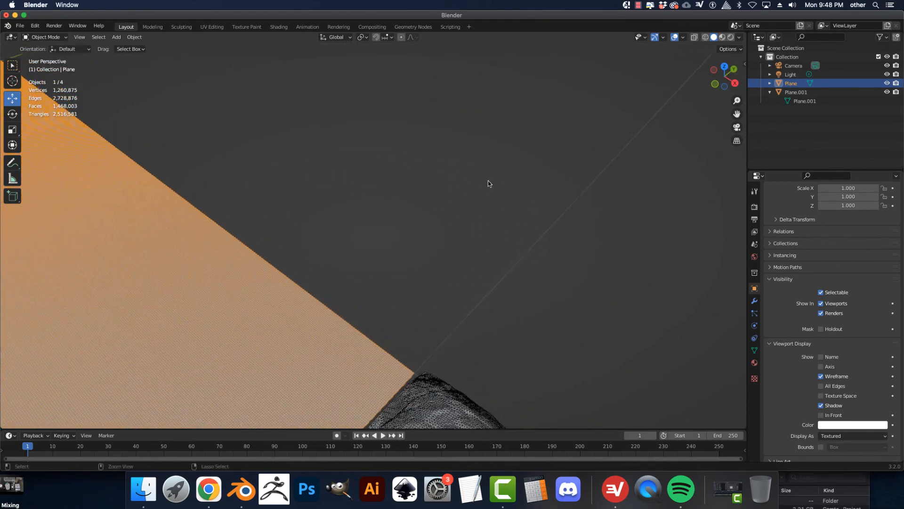
{"action": "middle_click_drag", "start_coordinate": [457, 289], "coordinate": [478, 149], "text": "shift"}
{"action": "scroll", "coordinate": [454, 298], "scroll_direction": "down", "scroll_amount": 8}
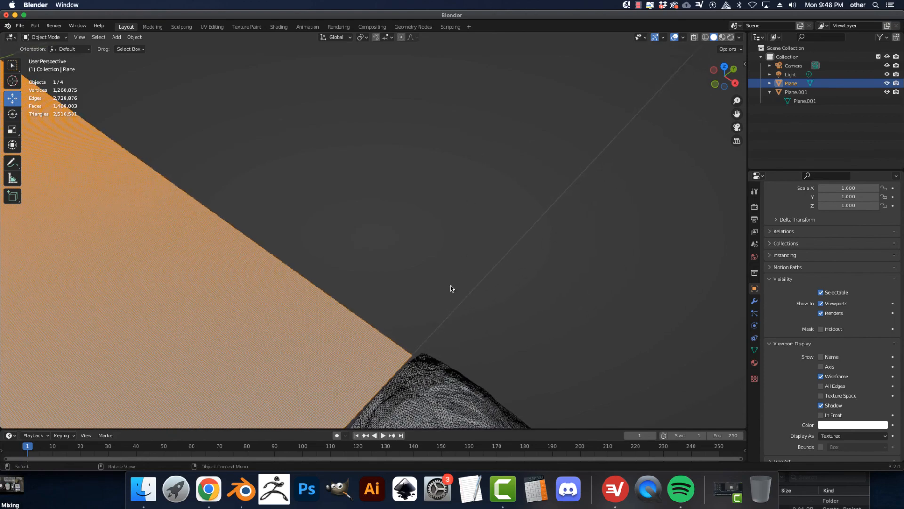
{"action": "scroll", "coordinate": [446, 375], "scroll_direction": "down", "scroll_amount": 10}
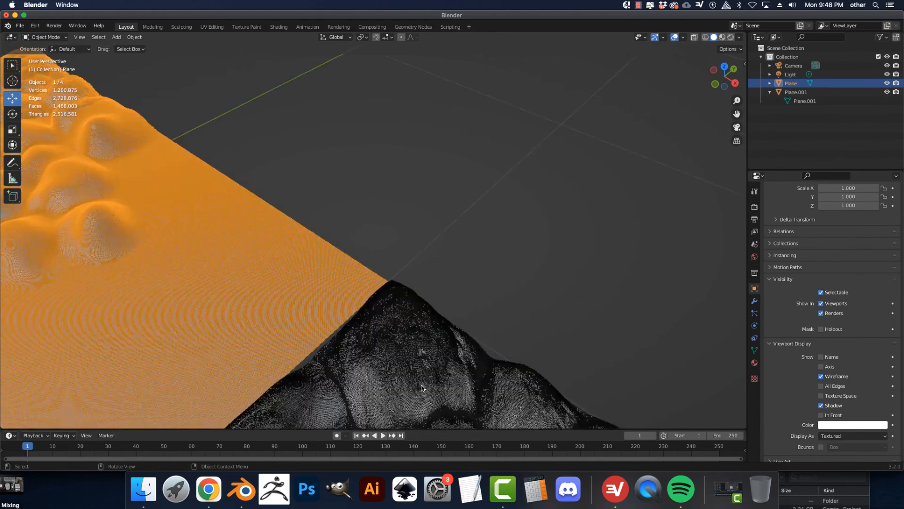
{"action": "scroll", "coordinate": [415, 380], "scroll_direction": "down", "scroll_amount": 6}
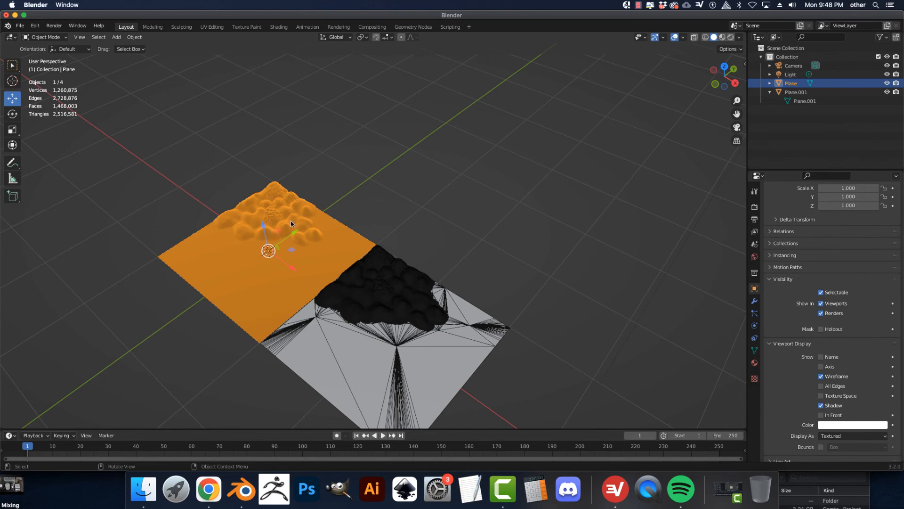
{"action": "scroll", "coordinate": [291, 224], "scroll_direction": "up", "scroll_amount": 5}
{"action": "scroll", "coordinate": [246, 252], "scroll_direction": "down", "scroll_amount": 8}
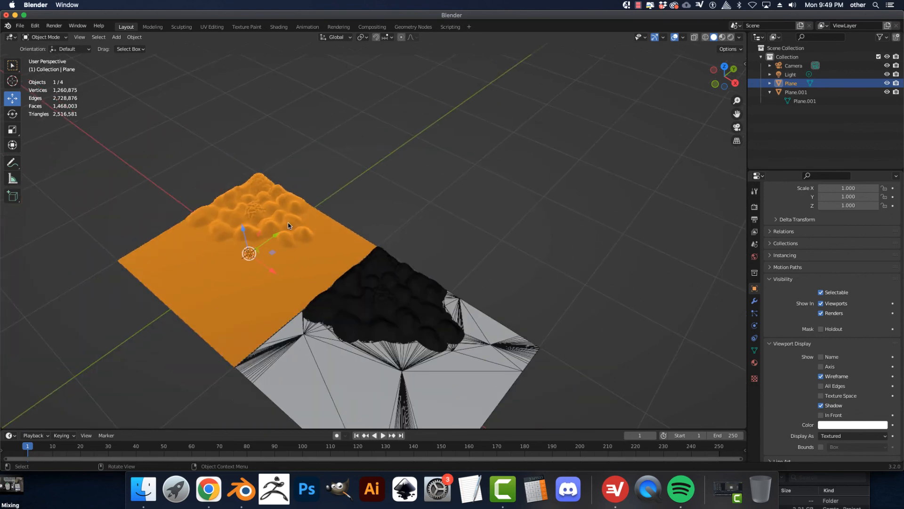
{"action": "middle_click_drag", "start_coordinate": [262, 236], "coordinate": [305, 262]}
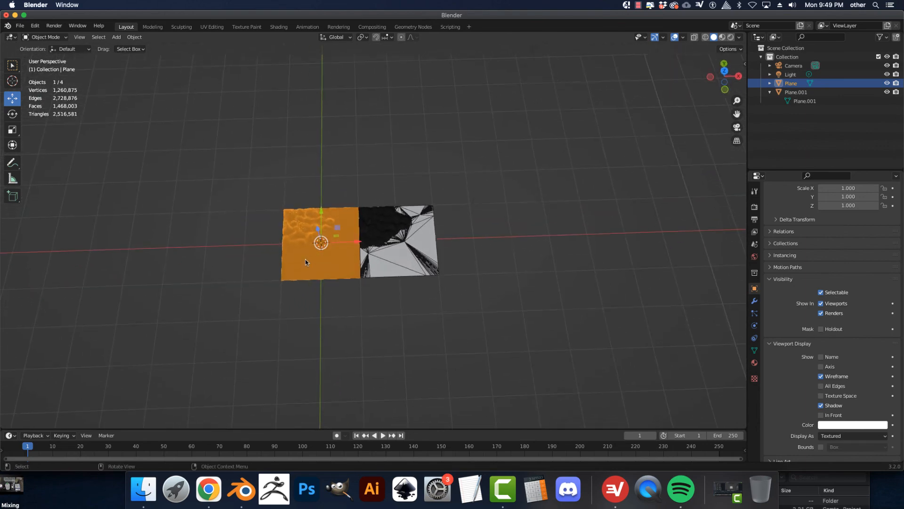
Duplicate the evenly subdivided plane beside the triangulated one, aligned along Y, and delete the copy
{"action": "left_click", "coordinate": [381, 236]}
{"action": "left_click", "coordinate": [345, 242]}
{"action": "key", "text": "shift+d"}
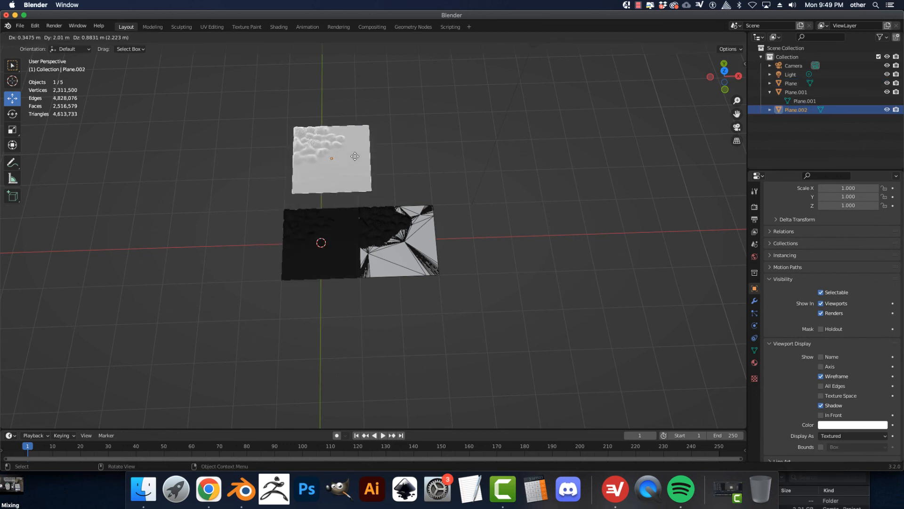
{"action": "left_click", "coordinate": [501, 241]}
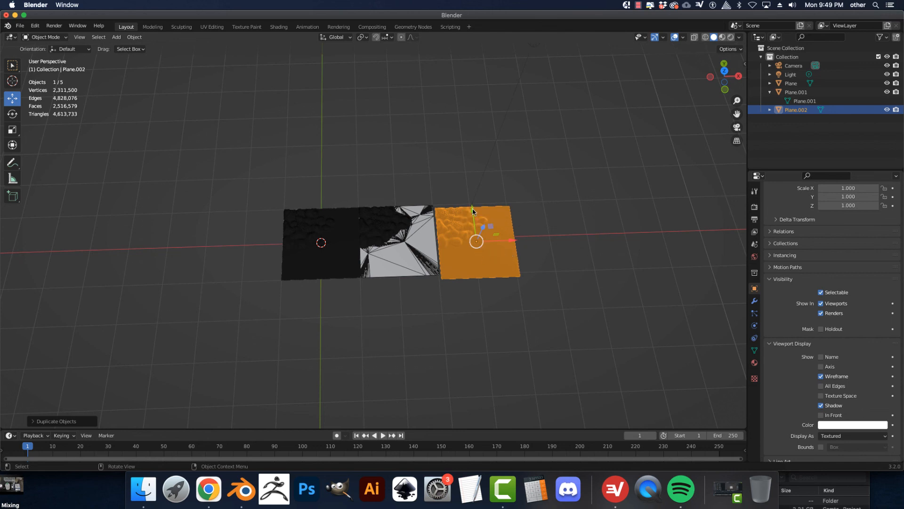
{"action": "left_click_drag", "start_coordinate": [472, 211], "coordinate": [471, 207]}
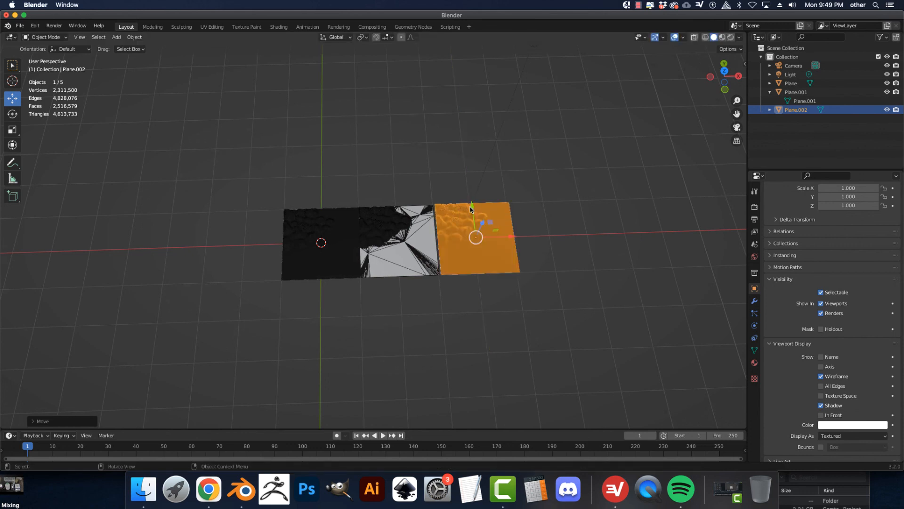
{"action": "key", "text": "Delete"}
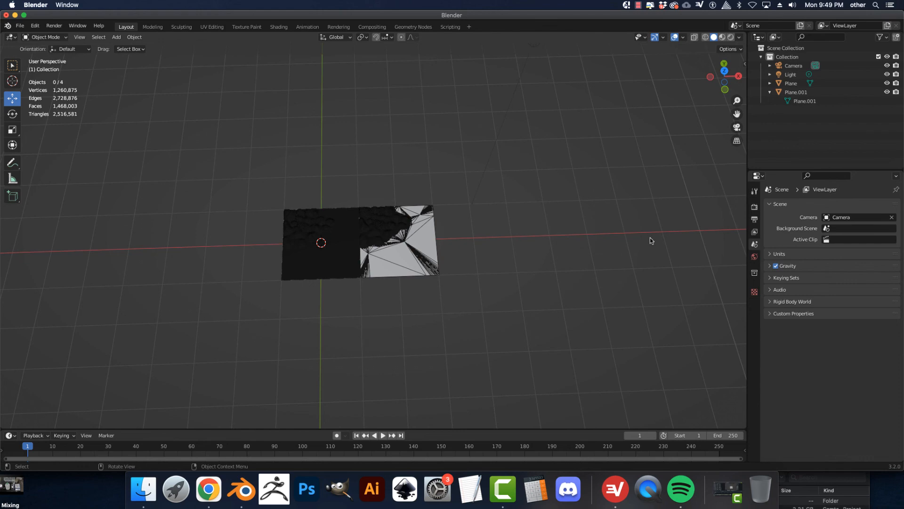
{"action": "left_click", "coordinate": [20, 25]}
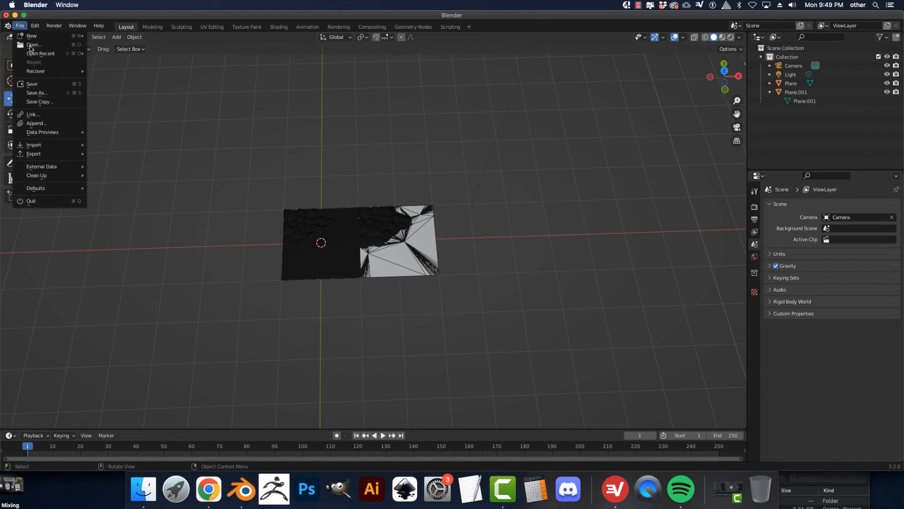
{"action": "mouse_move", "coordinate": [42, 73]}
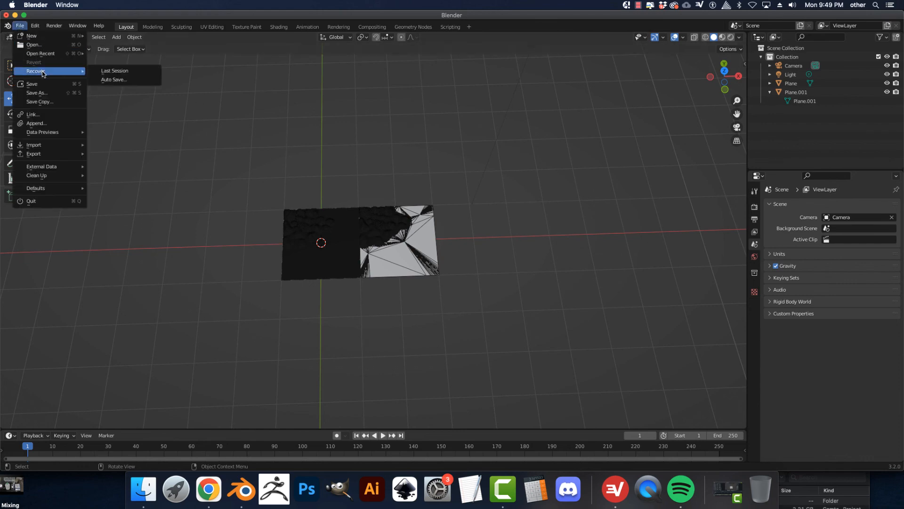
{"action": "left_click", "coordinate": [56, 97]}
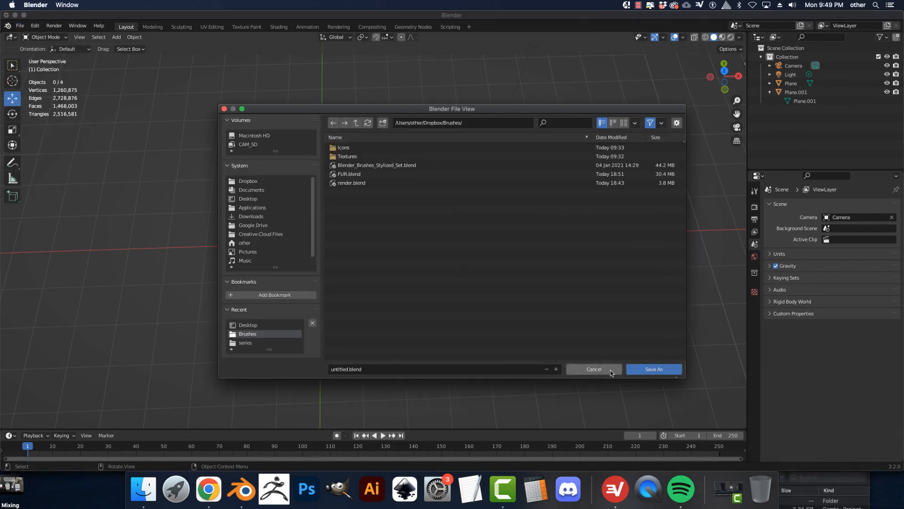
{"action": "left_click", "coordinate": [607, 374]}
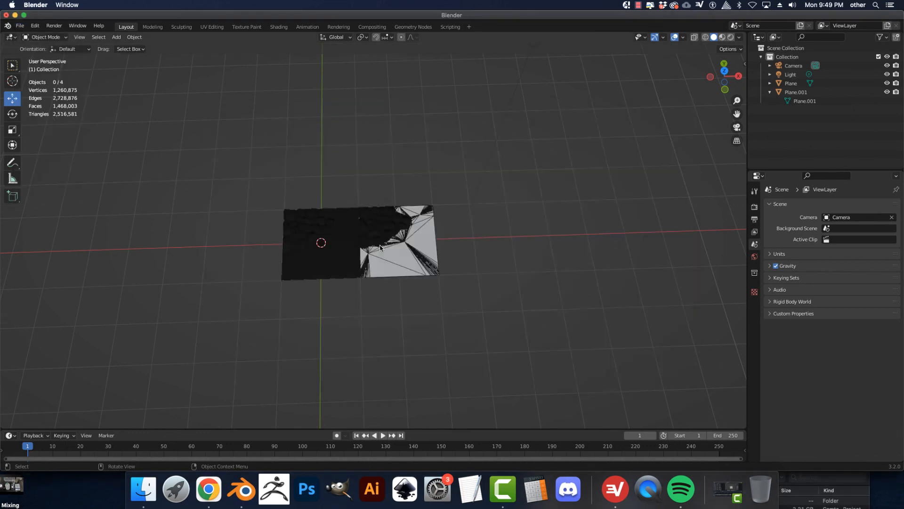